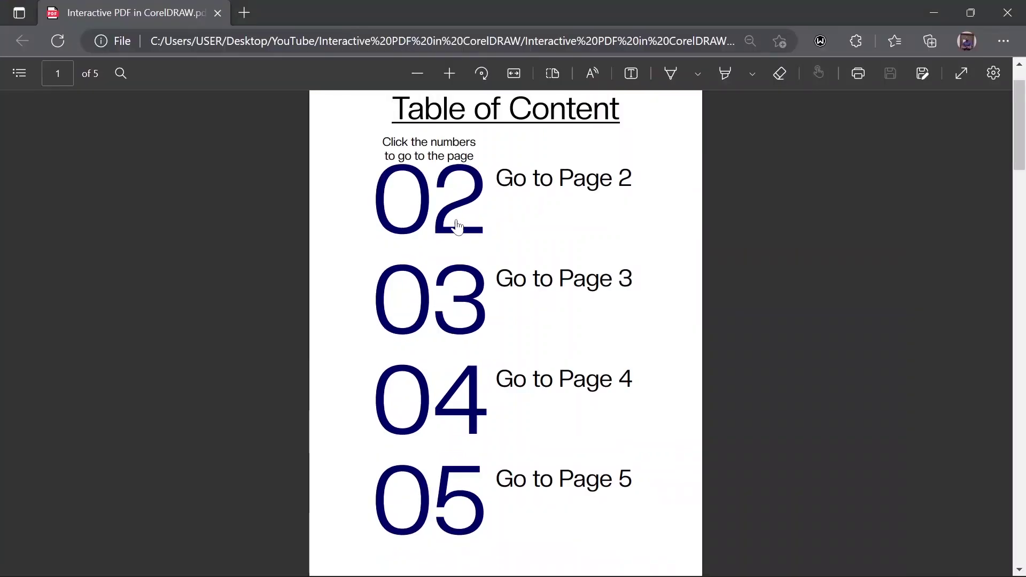
Step: Test that contents numbers 02–05 jump to their pages and each return button goes back to page 1
{"action": "left_click", "coordinate": [458, 222]}
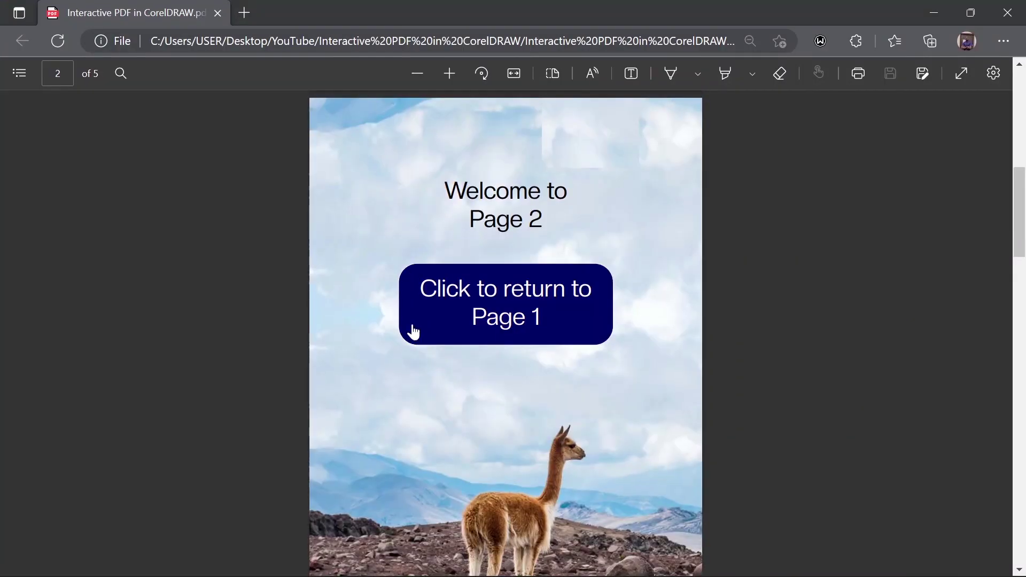
{"action": "left_click", "coordinate": [411, 332]}
{"action": "left_click", "coordinate": [478, 352]}
{"action": "left_click", "coordinate": [470, 377]}
{"action": "left_click", "coordinate": [459, 454]}
{"action": "left_click", "coordinate": [470, 326]}
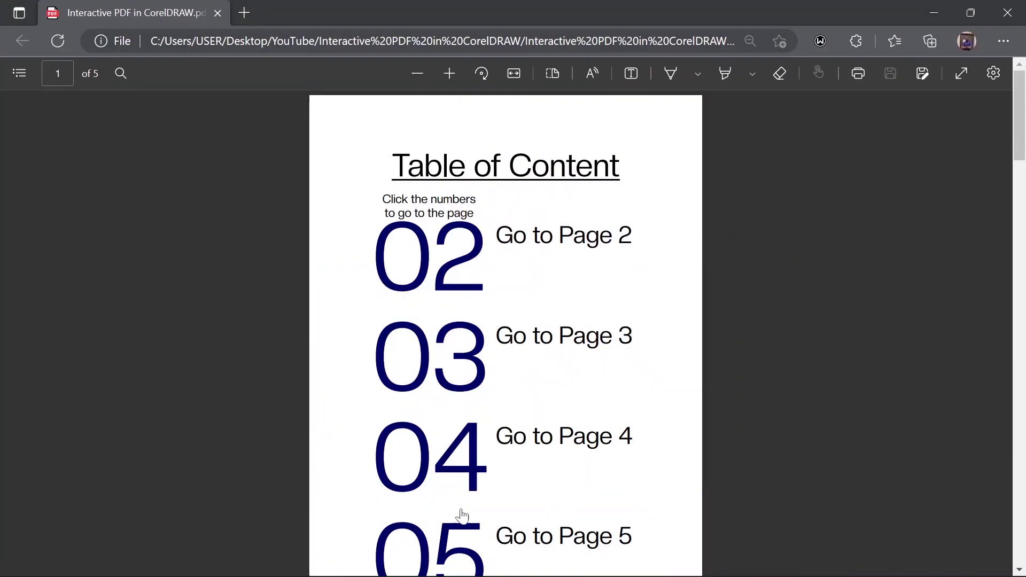
{"action": "left_click", "coordinate": [451, 539]}
Step: On page 5, test the email, Instagram and WhatsApp icon links
{"action": "left_click", "coordinate": [433, 524]}
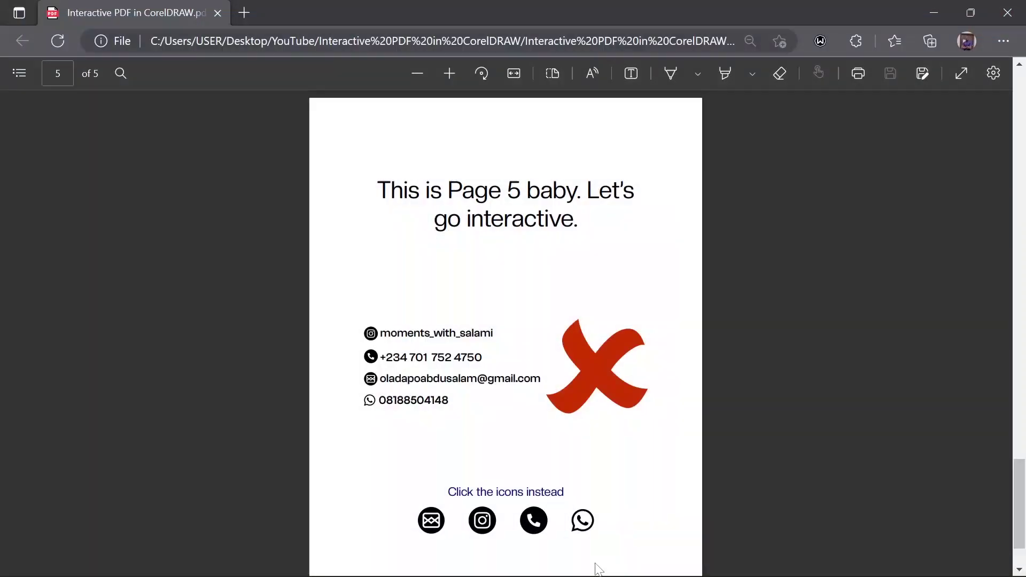
{"action": "left_click", "coordinate": [491, 524]}
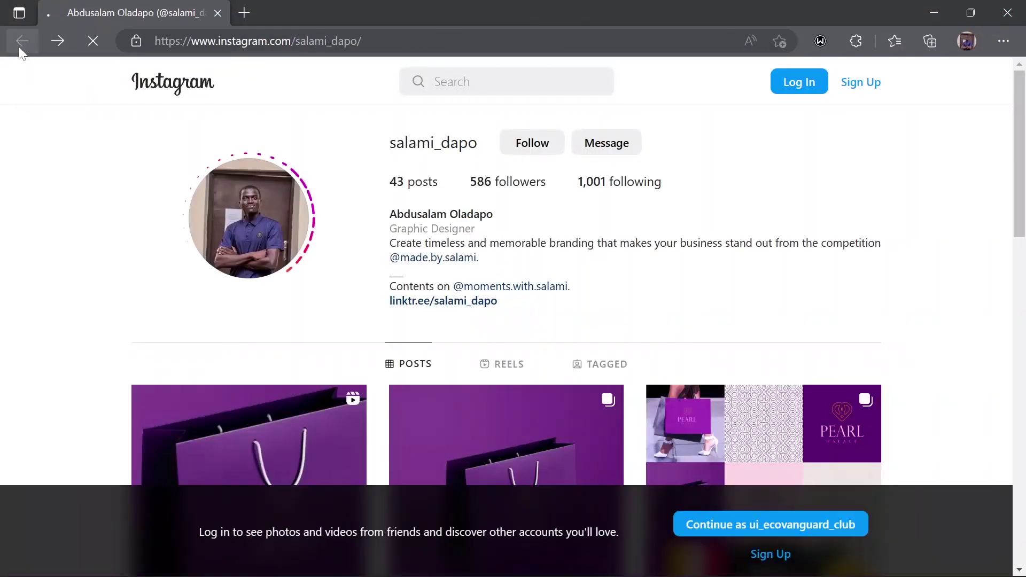
{"action": "left_click", "coordinate": [20, 45]}
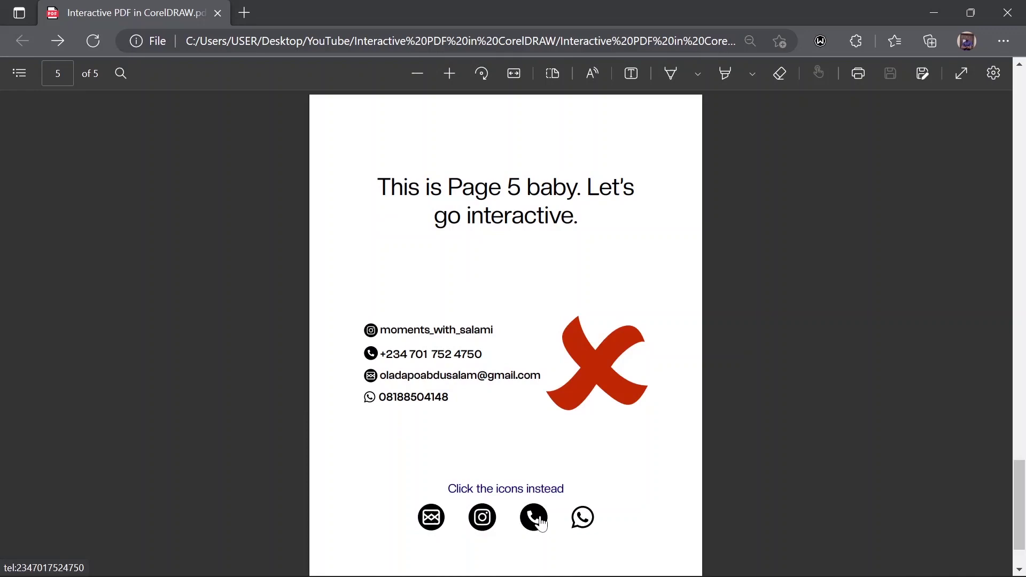
{"action": "left_click", "coordinate": [592, 529]}
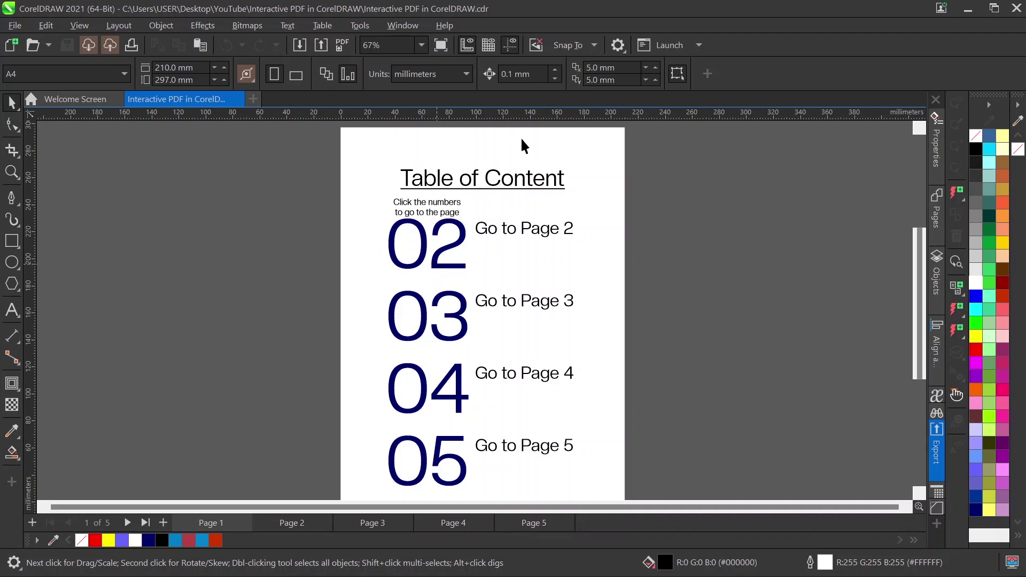
{"action": "left_click", "coordinate": [405, 25]}
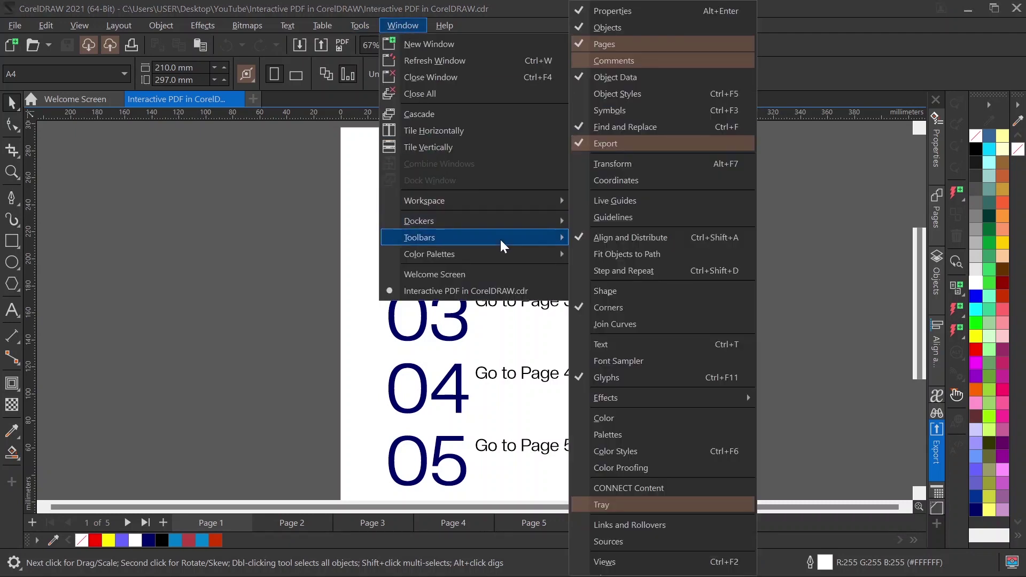
{"action": "mouse_move", "coordinate": [500, 240]}
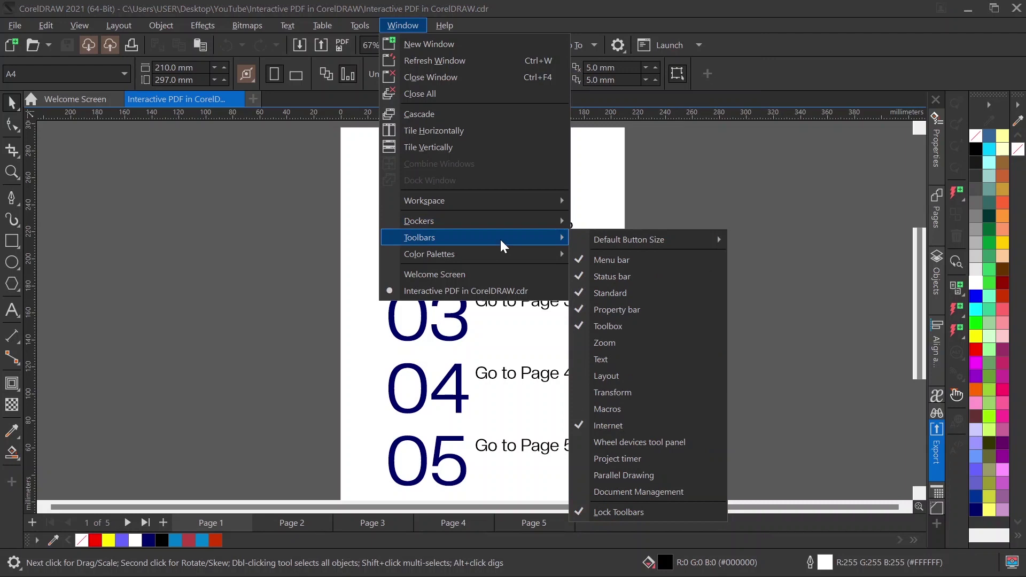
{"action": "left_click", "coordinate": [582, 425]}
{"action": "left_click", "coordinate": [403, 25]}
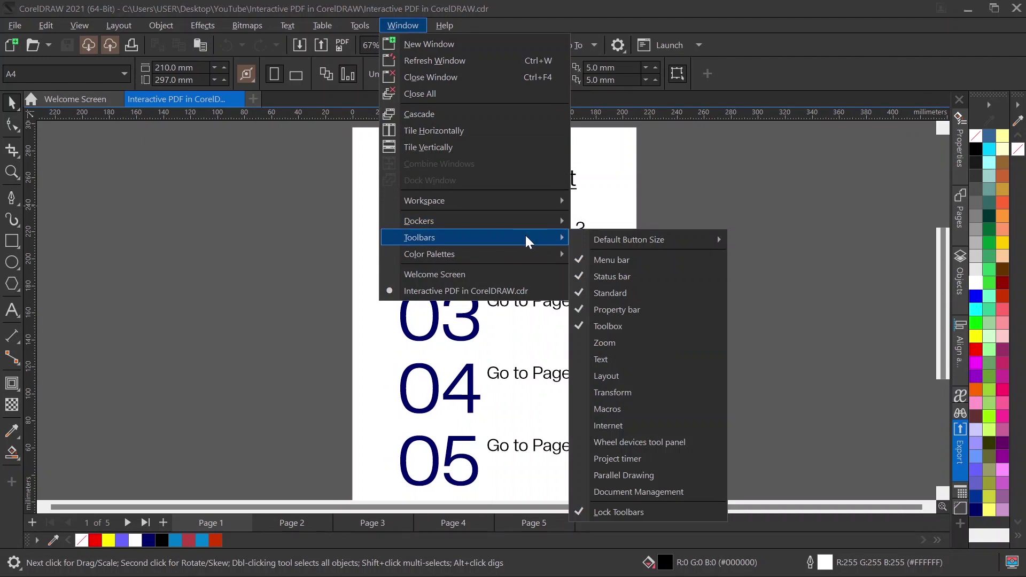
{"action": "left_click", "coordinate": [601, 425]}
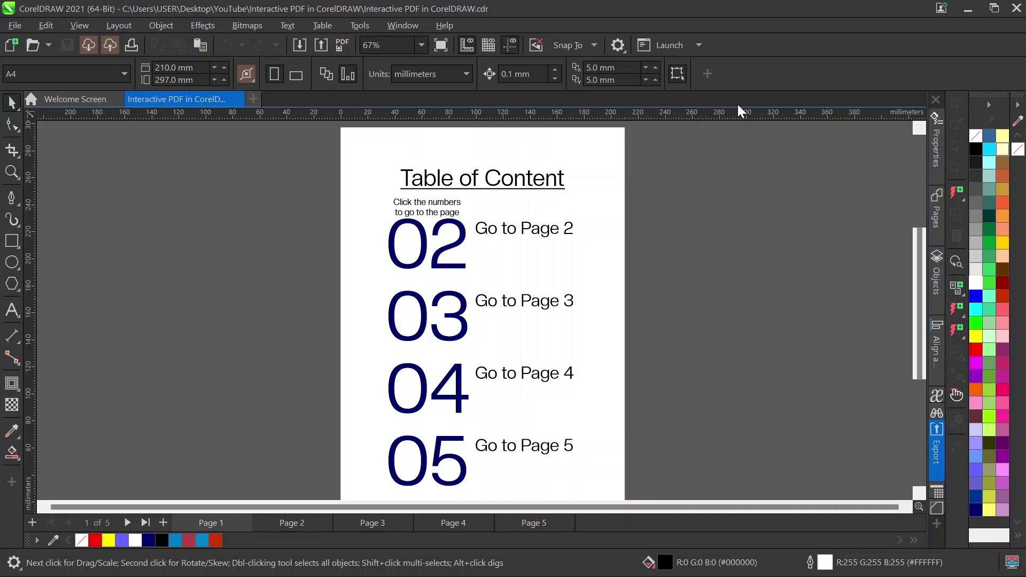
Step: Turn the large 02 number into a link targeting Top Of Page 2
{"action": "left_click", "coordinate": [437, 251]}
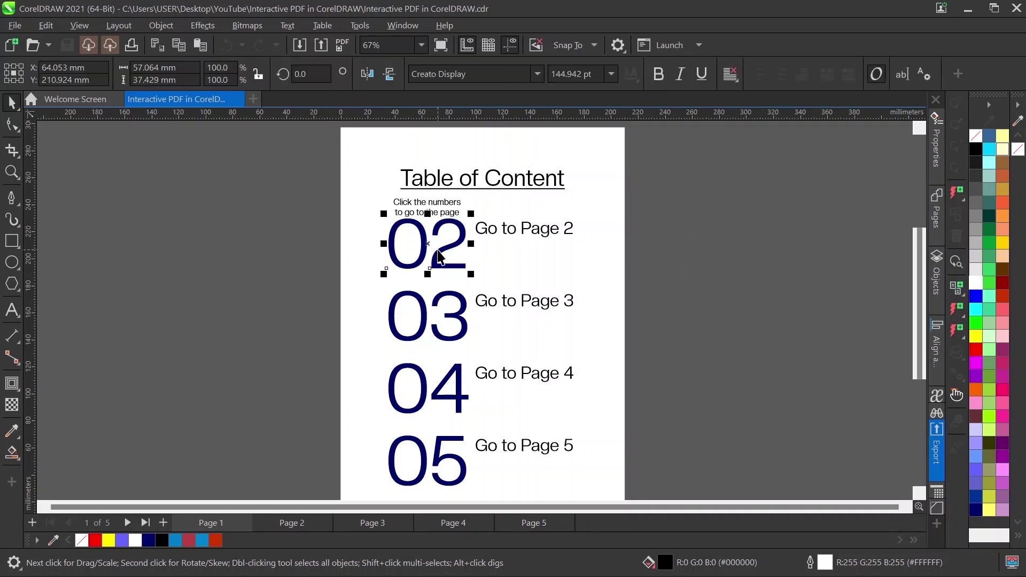
{"action": "left_click", "coordinate": [956, 286]}
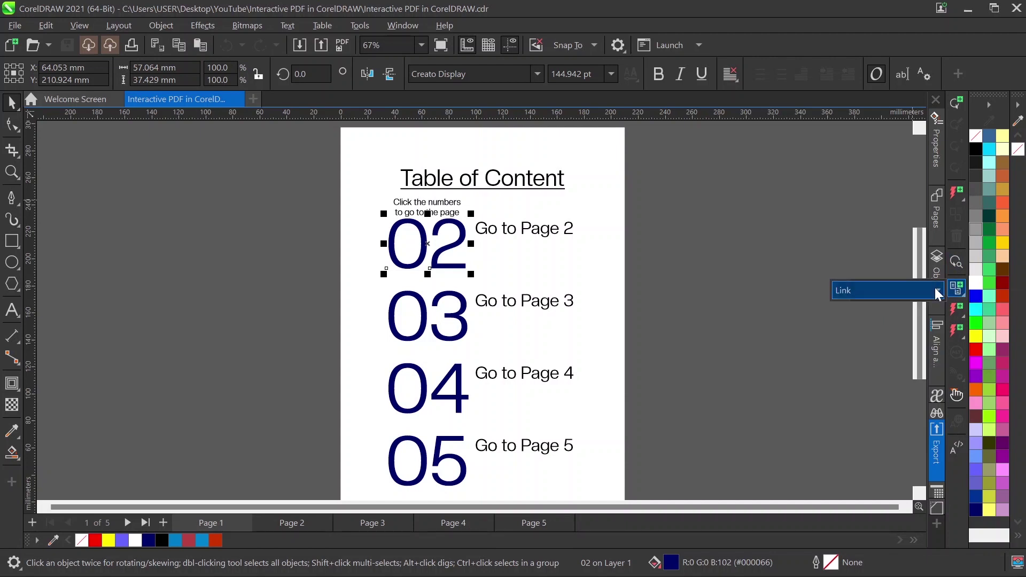
{"action": "left_click", "coordinate": [934, 288]}
{"action": "left_click", "coordinate": [866, 313]}
{"action": "left_click", "coordinate": [957, 309]}
{"action": "left_click", "coordinate": [957, 308]}
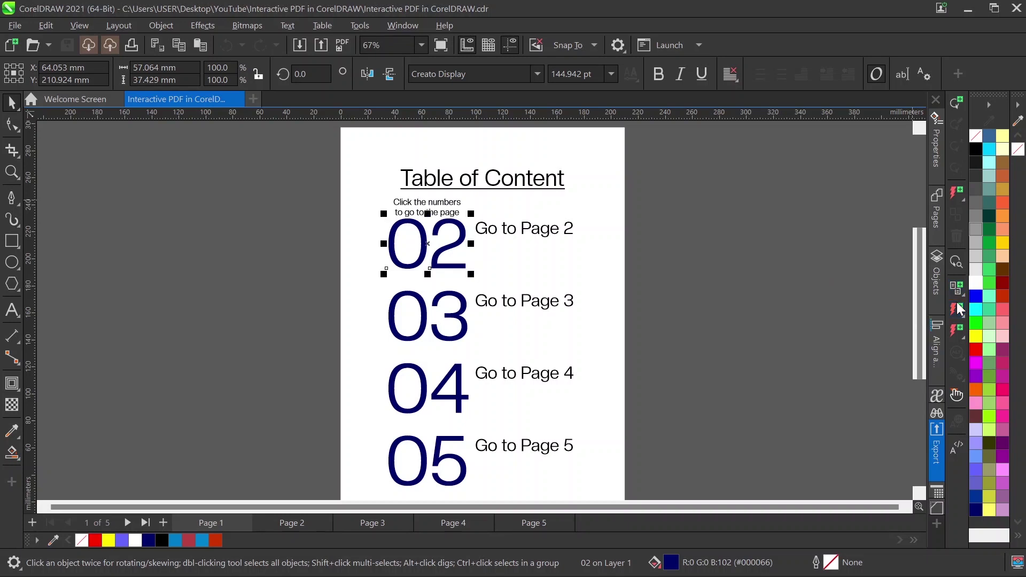
{"action": "left_click", "coordinate": [957, 309]}
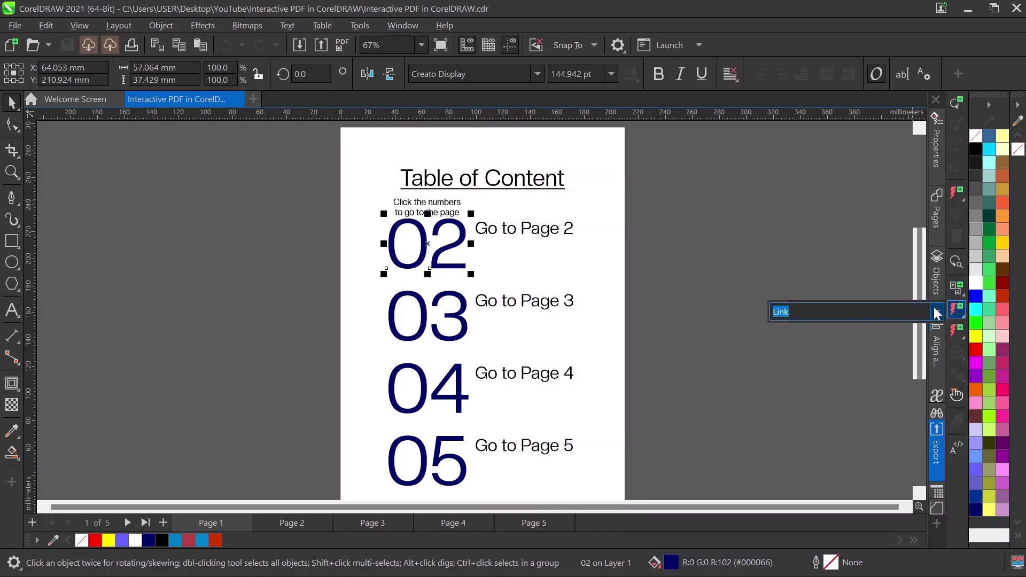
{"action": "left_click", "coordinate": [935, 312]}
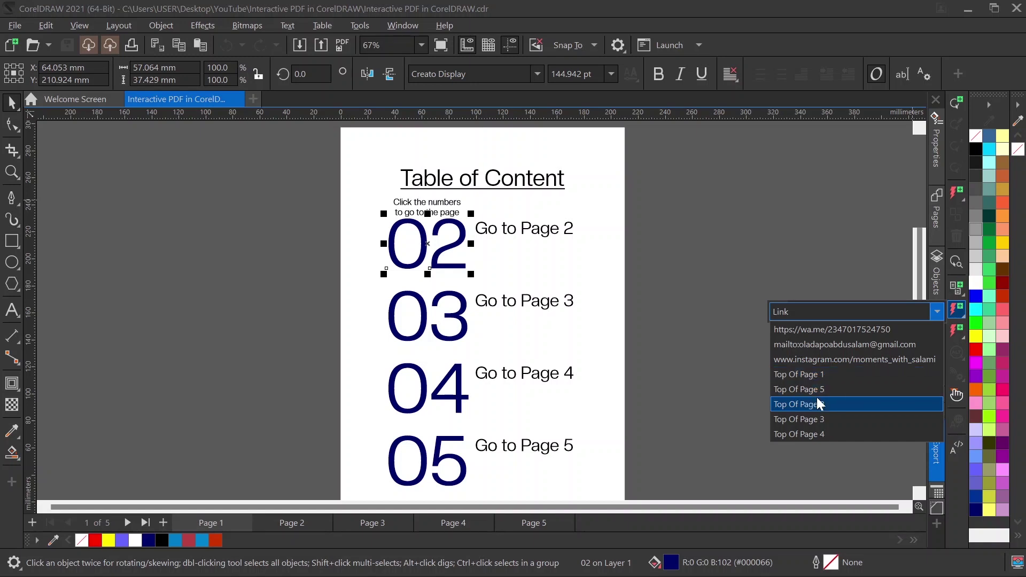
{"action": "left_click", "coordinate": [817, 401]}
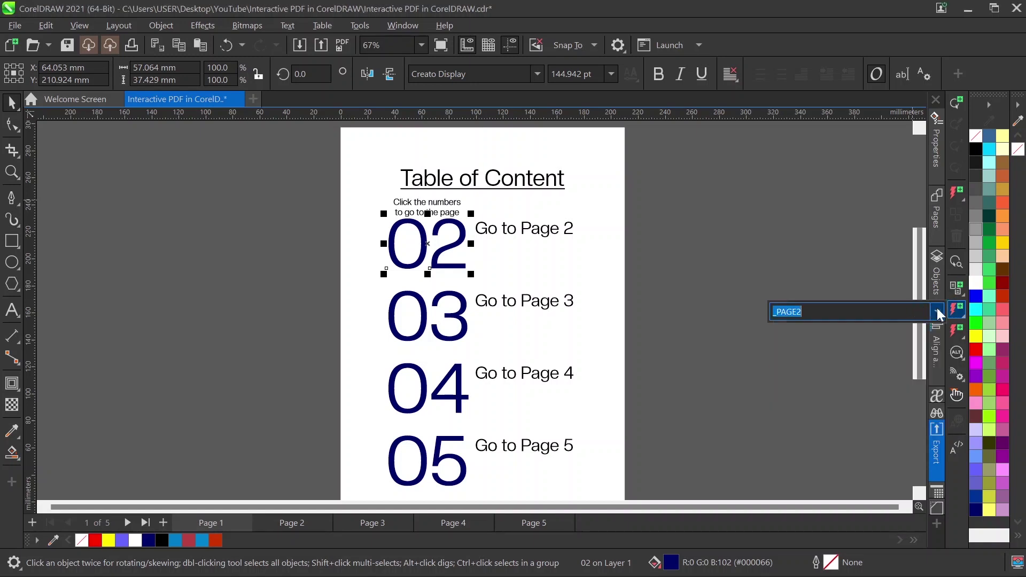
Step: Briefly switch 02's target to the WhatsApp address, then set it back to Top Of Page 2
{"action": "left_click", "coordinate": [937, 311]}
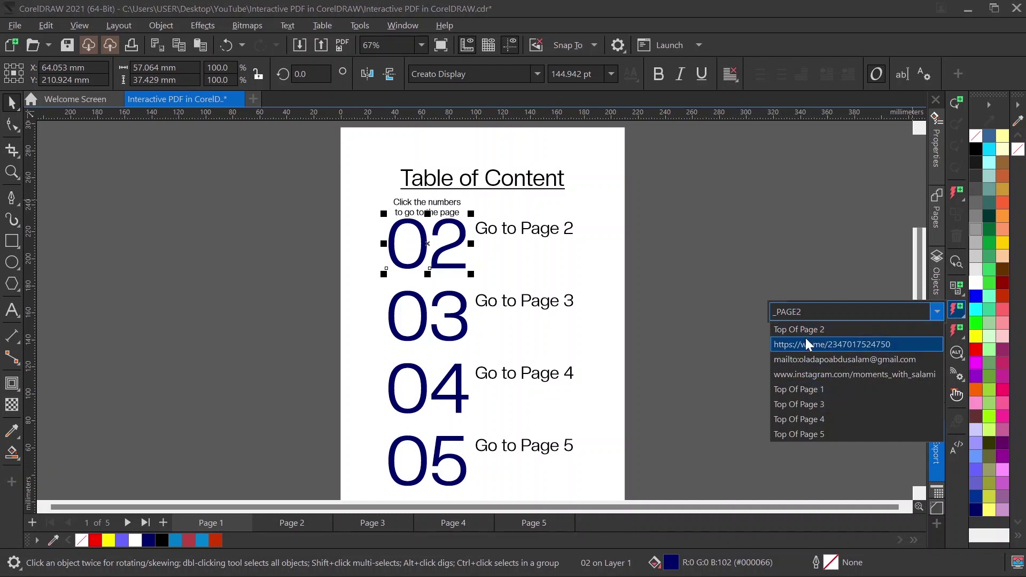
{"action": "left_click", "coordinate": [933, 318]}
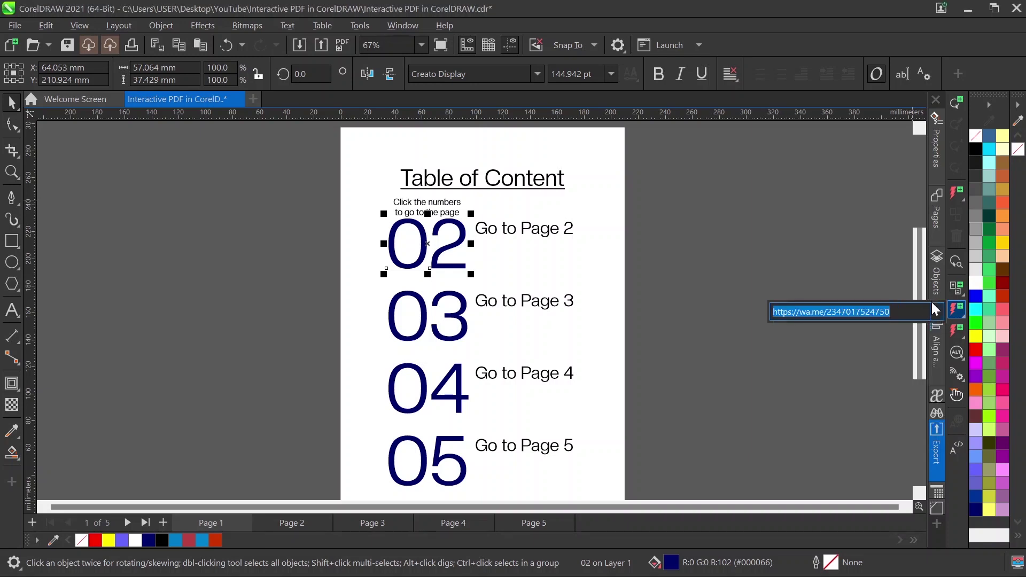
{"action": "left_click", "coordinate": [935, 311]}
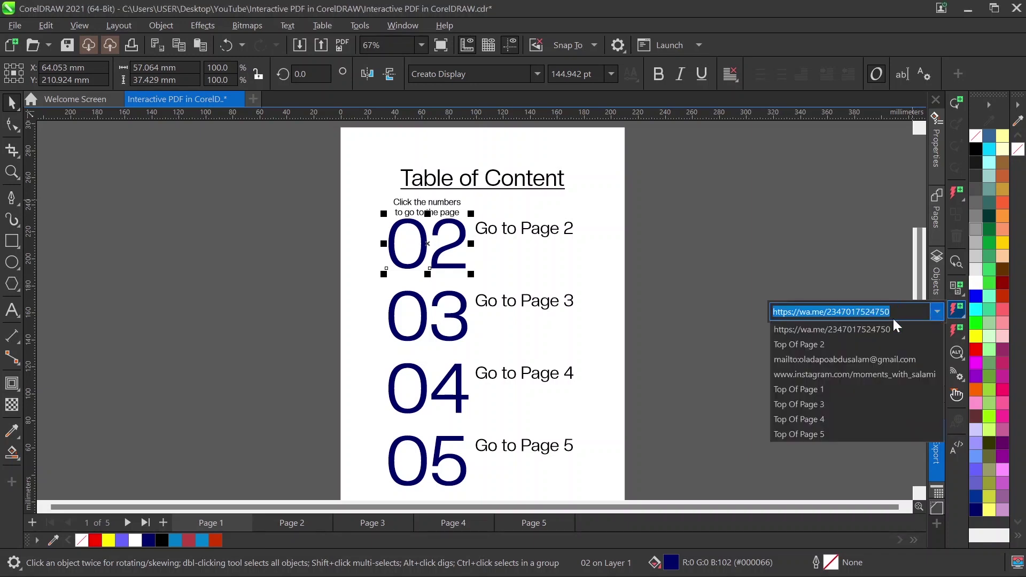
{"action": "left_click", "coordinate": [815, 347]}
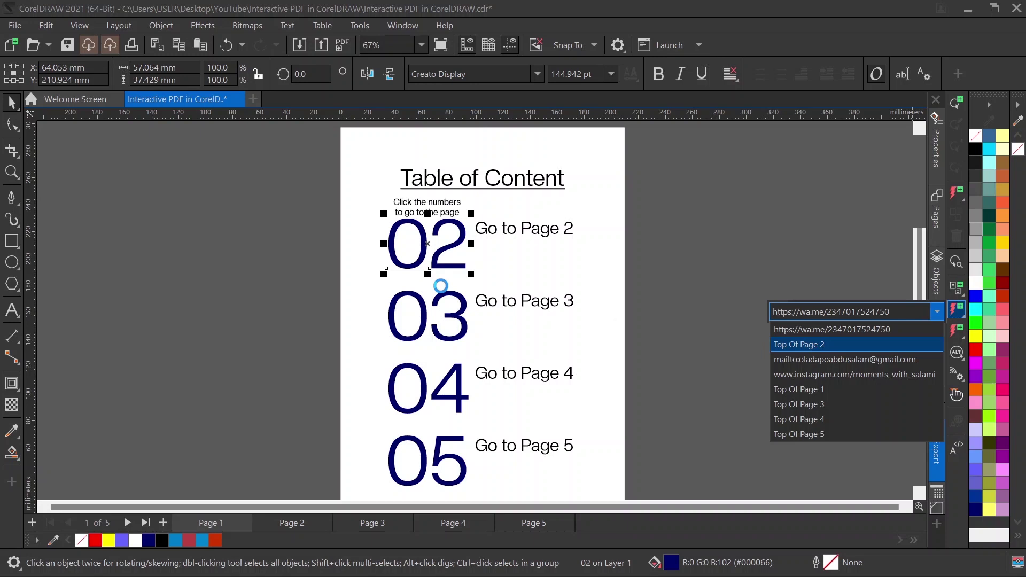
Step: Link the large 03 number to the top of page 3
{"action": "left_click", "coordinate": [453, 342]}
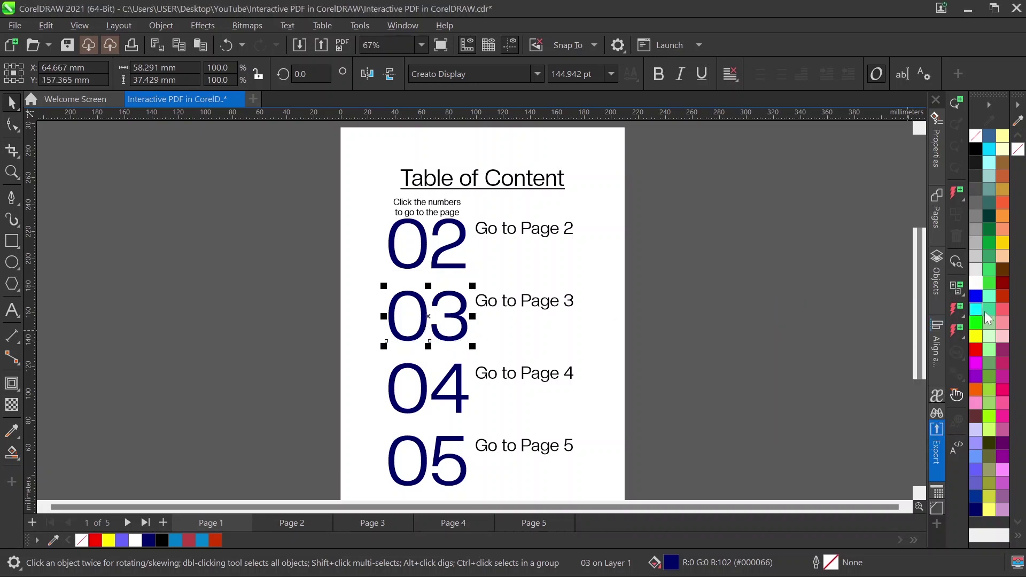
{"action": "left_click", "coordinate": [958, 310]}
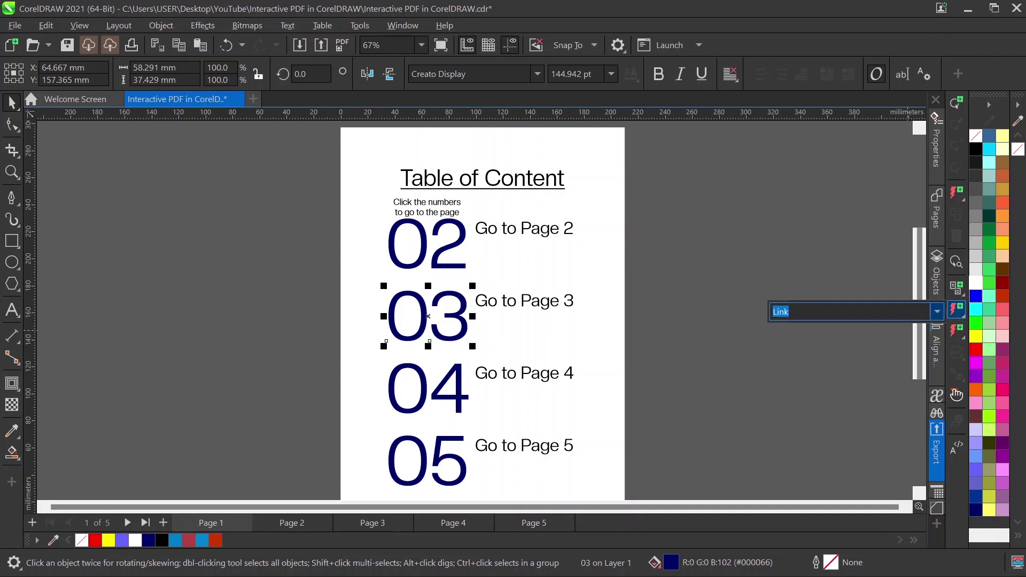
{"action": "left_click", "coordinate": [939, 311]}
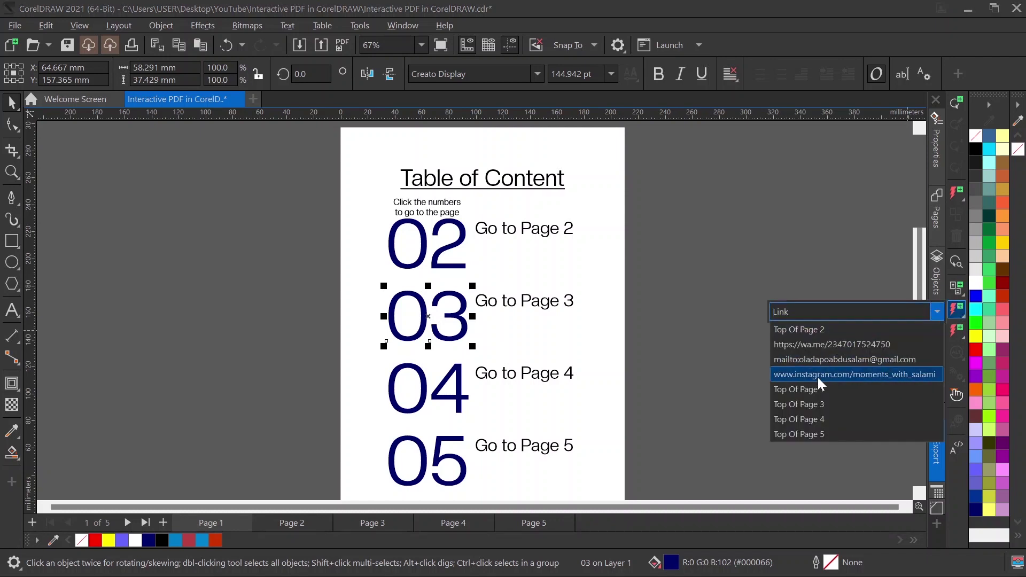
{"action": "left_click", "coordinate": [809, 404]}
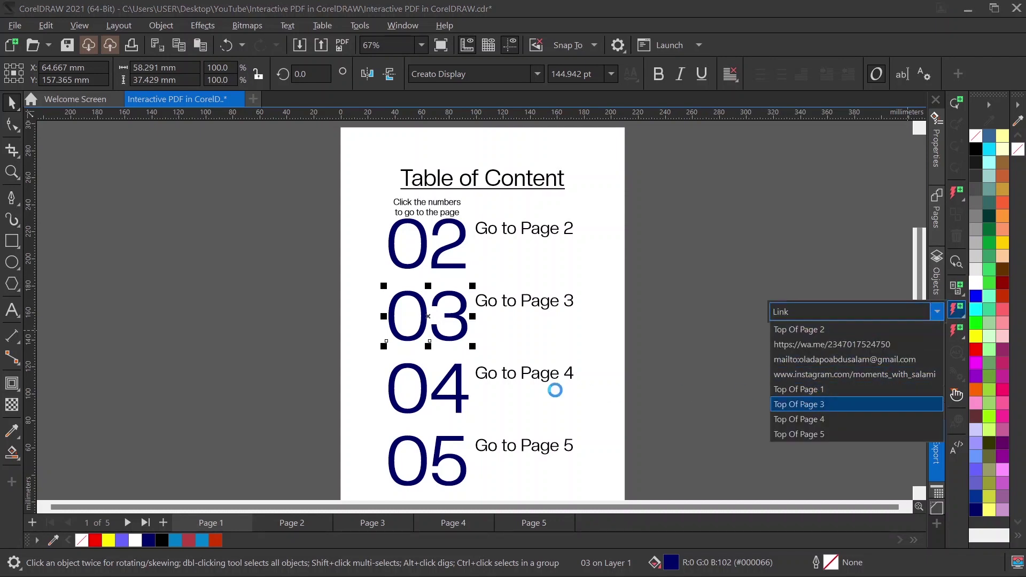
Step: Link the 04 number to Top Of Page 4
{"action": "left_click", "coordinate": [457, 405]}
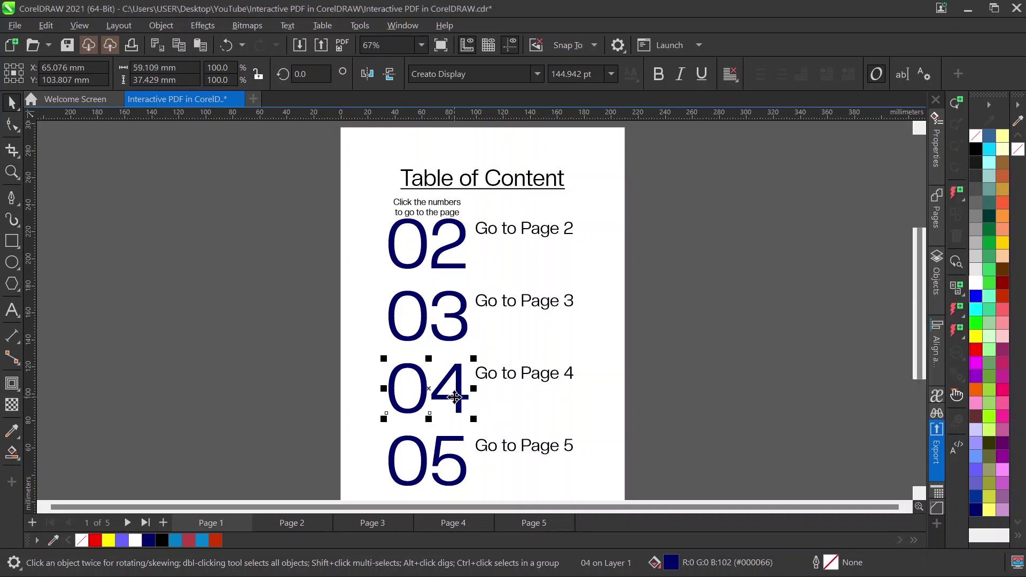
{"action": "left_click", "coordinate": [956, 310]}
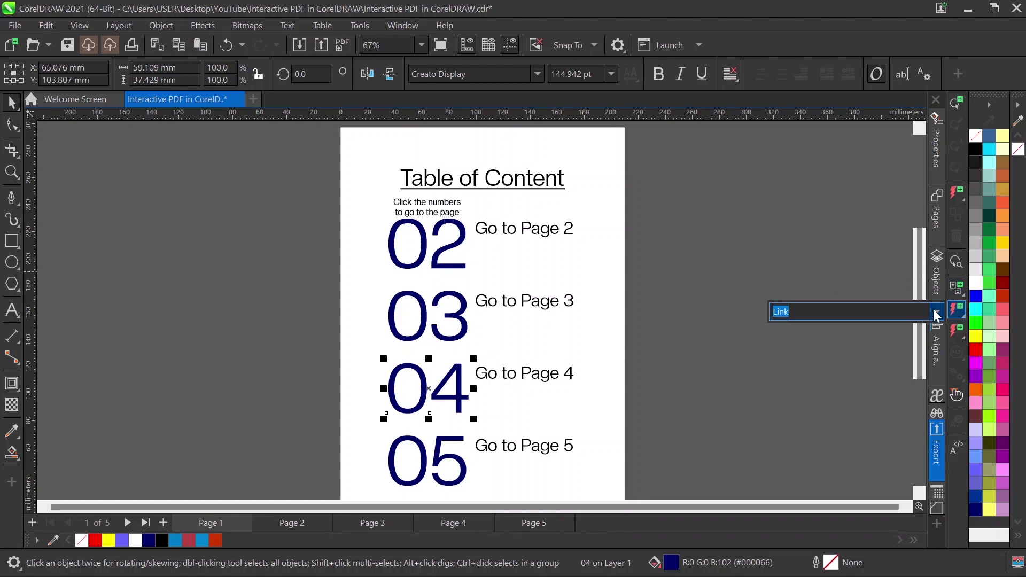
{"action": "left_click", "coordinate": [937, 312]}
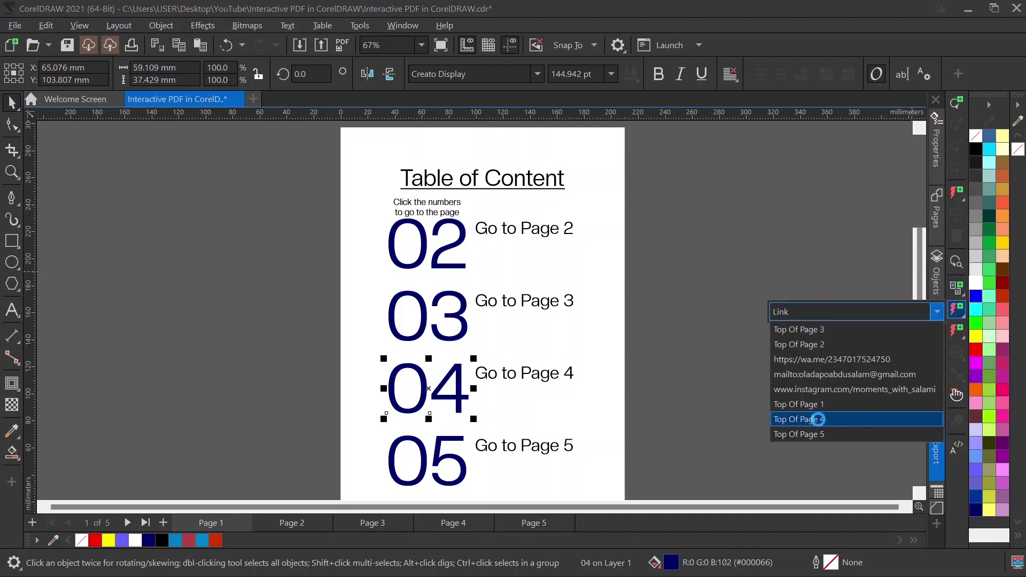
{"action": "left_click", "coordinate": [458, 479]}
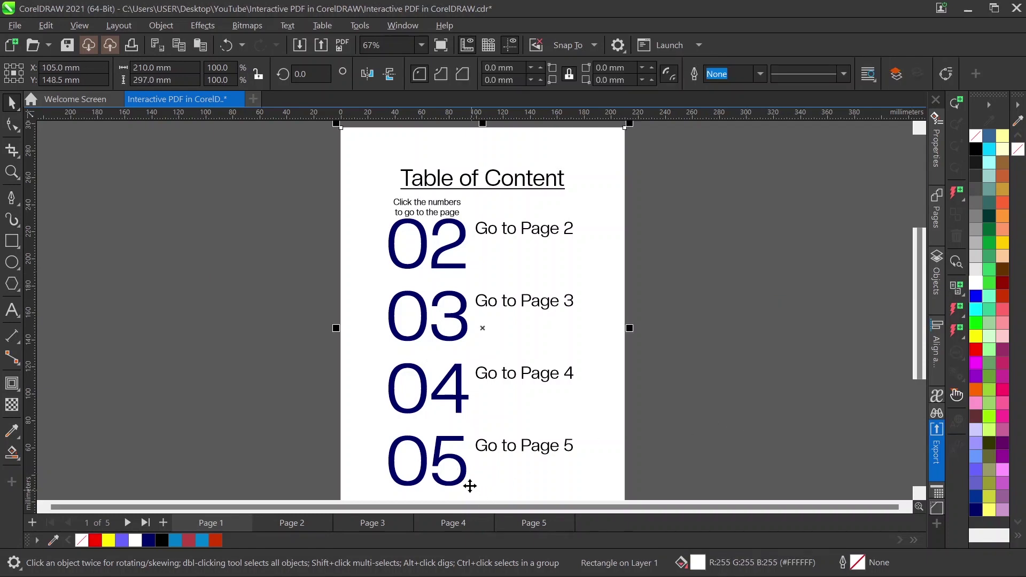
Step: Link the 05 number to Top Of Page 5
{"action": "left_click", "coordinate": [463, 479]}
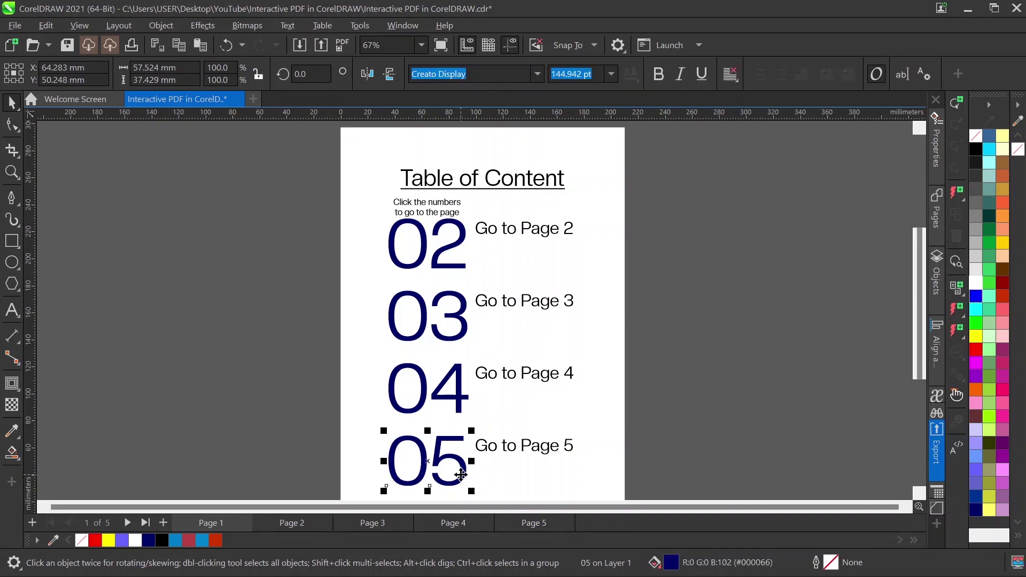
{"action": "left_click", "coordinate": [958, 307]}
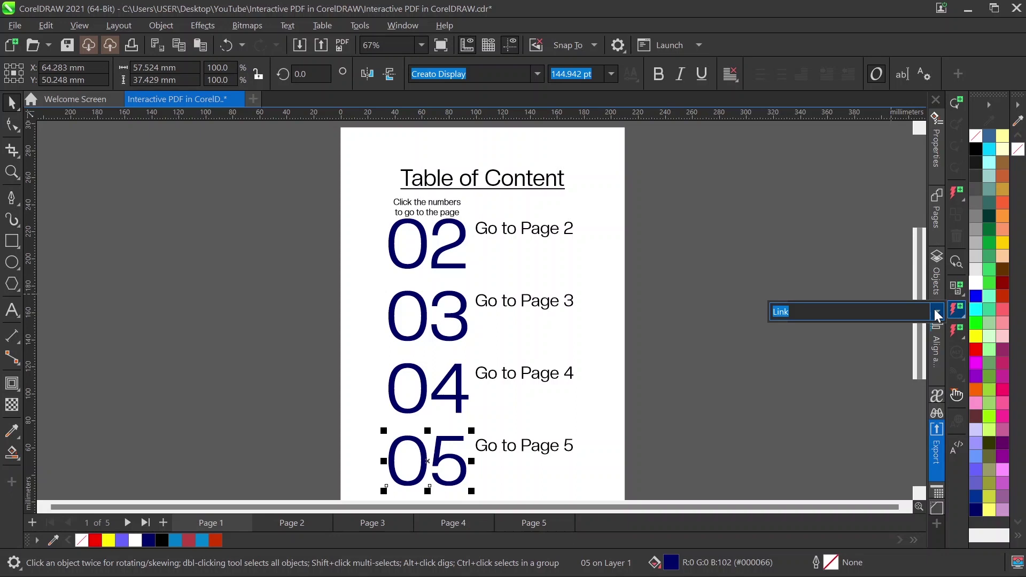
{"action": "left_click", "coordinate": [938, 314]}
{"action": "left_click", "coordinate": [827, 419]}
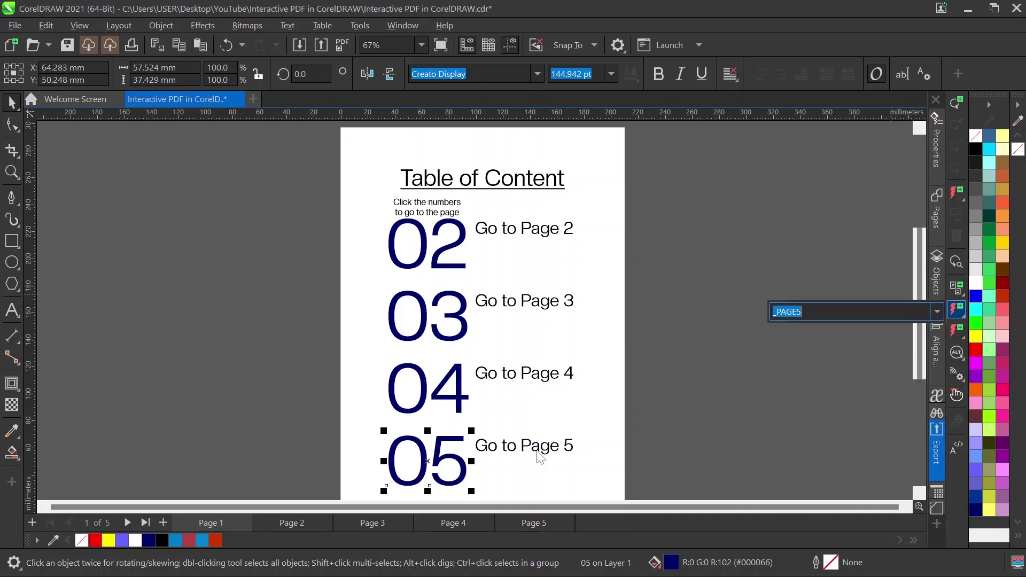
{"action": "left_click", "coordinate": [831, 313]}
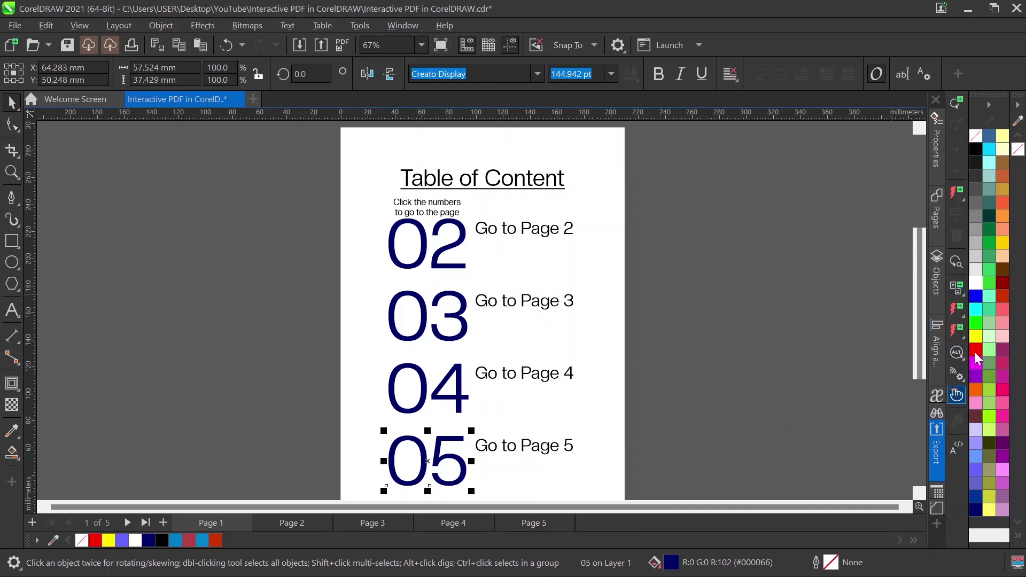
Step: Toggle Show hotspots off and on to reveal the links on 02–05, then re-maximize CorelDRAW
{"action": "left_click", "coordinate": [994, 9]}
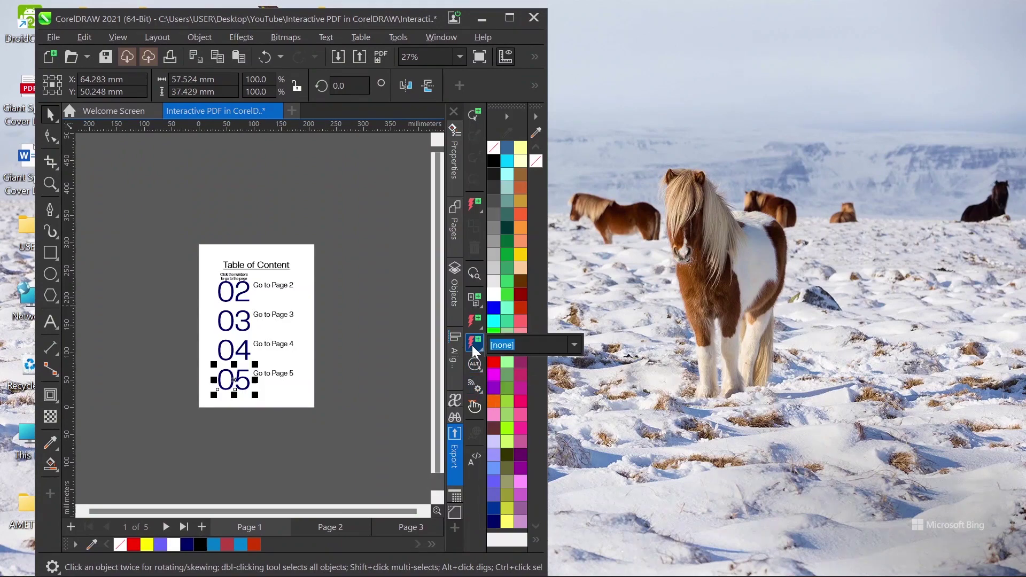
{"action": "left_click", "coordinate": [473, 408]}
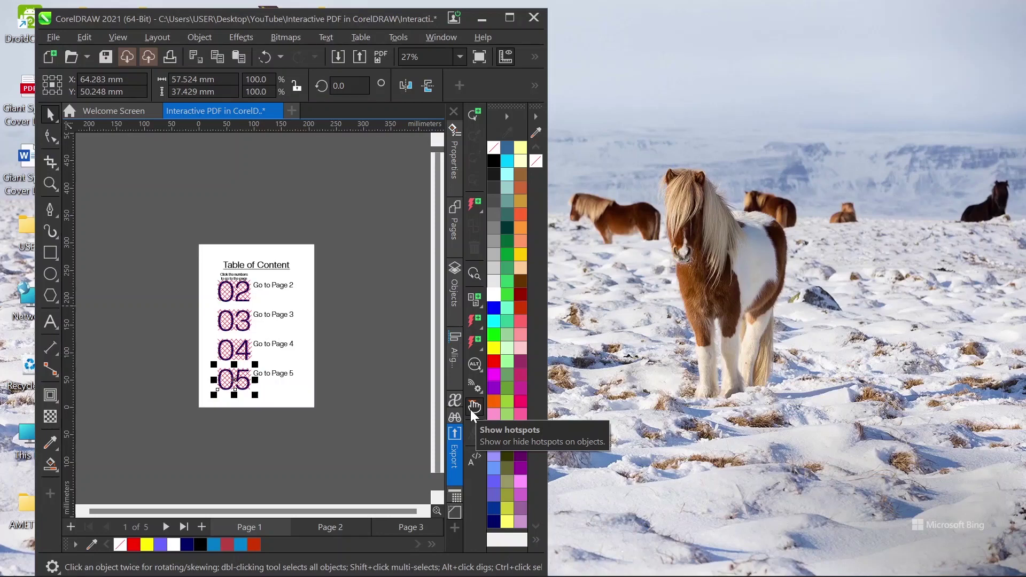
{"action": "left_click", "coordinate": [473, 411]}
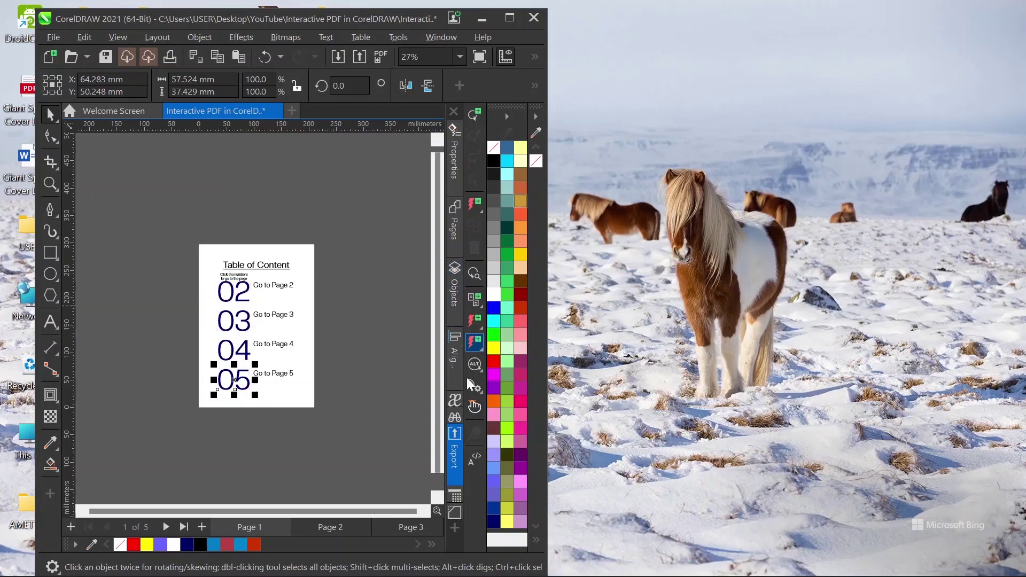
{"action": "left_click", "coordinate": [474, 411]}
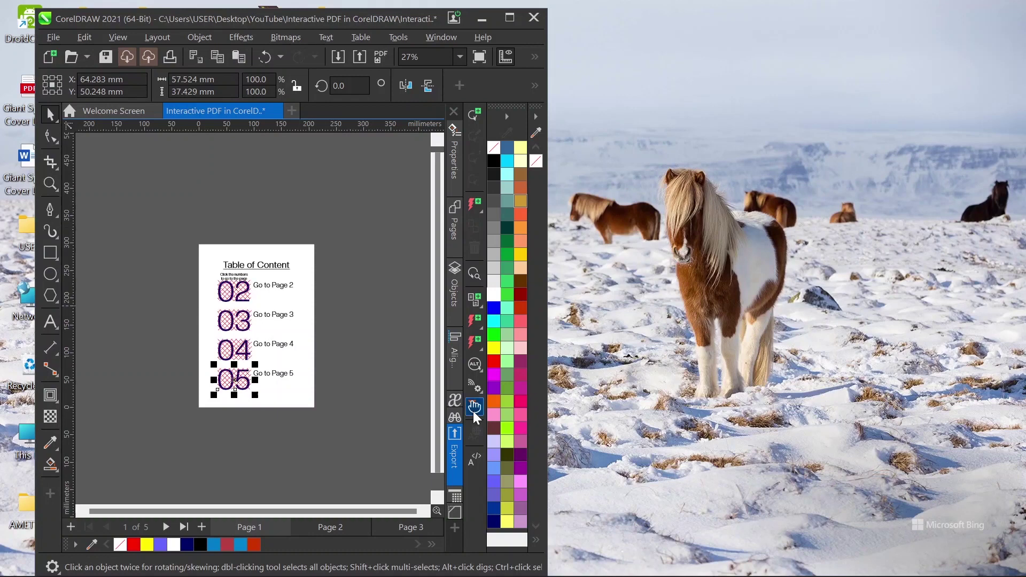
{"action": "key", "text": "super+Left"}
{"action": "key", "text": "super+Up"}
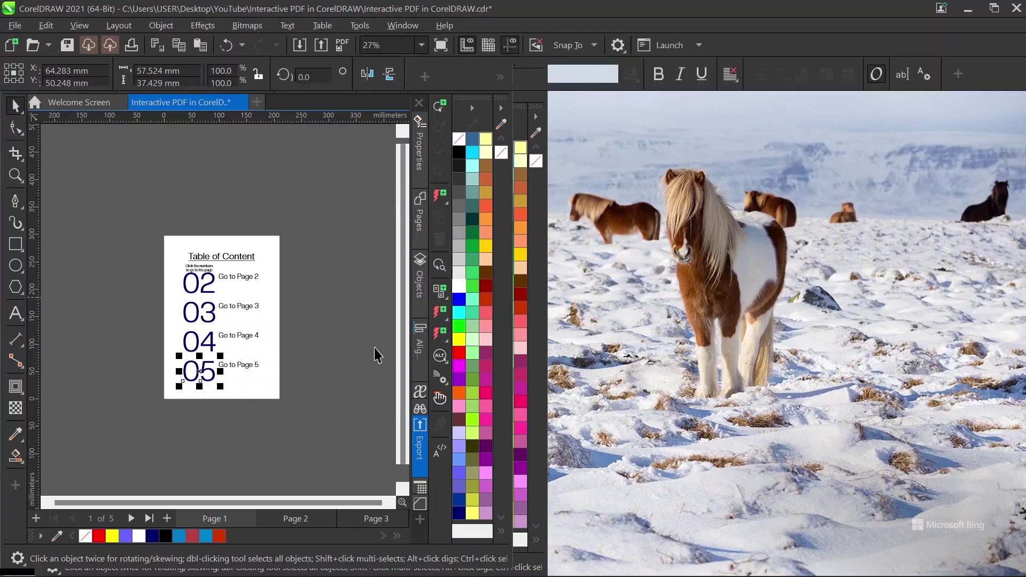
Step: Link Page 2's Click to return to Page 1 button to Top Of Page 1
{"action": "left_click", "coordinate": [297, 525]}
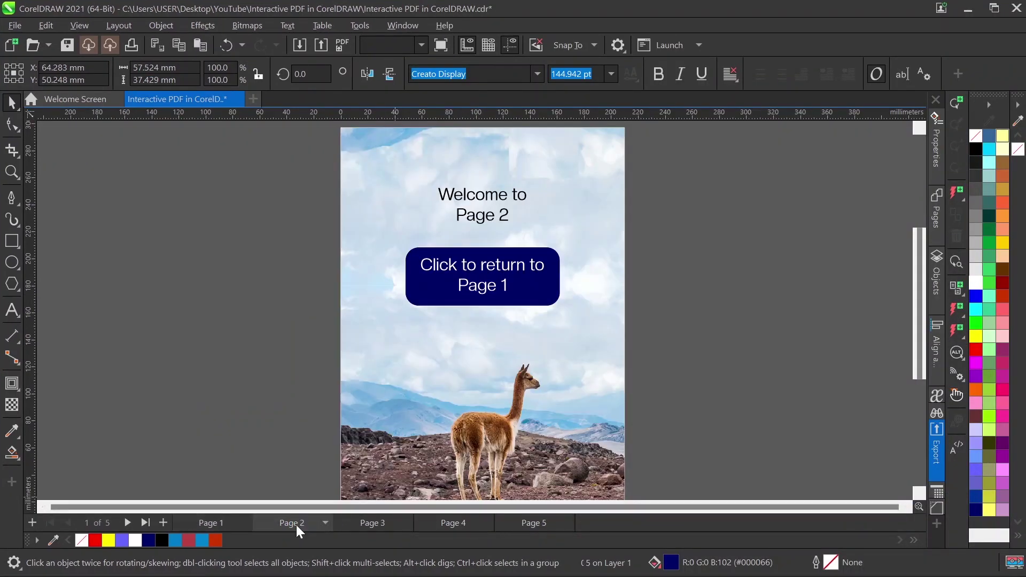
{"action": "left_click", "coordinate": [423, 286]}
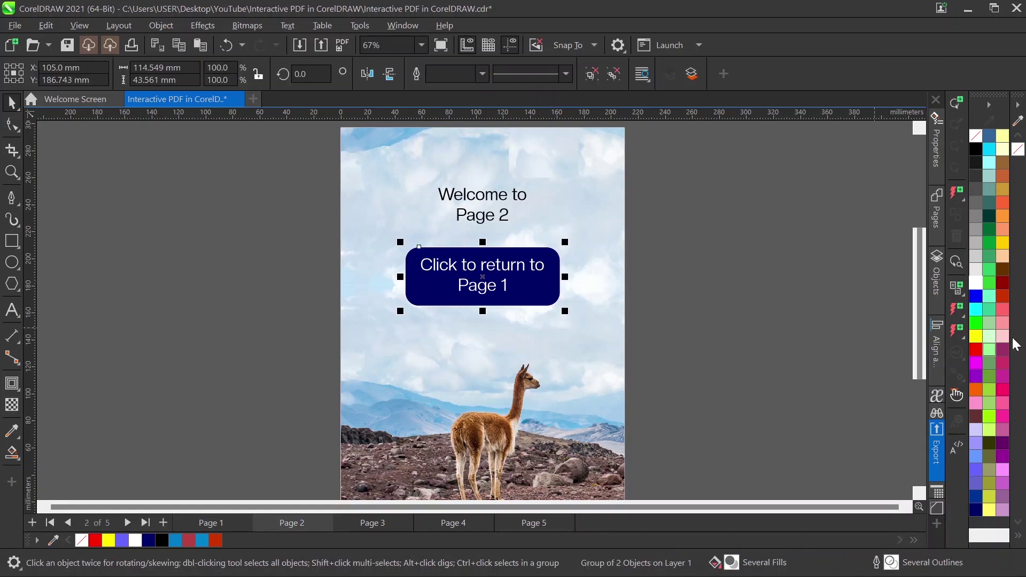
{"action": "left_click", "coordinate": [956, 309]}
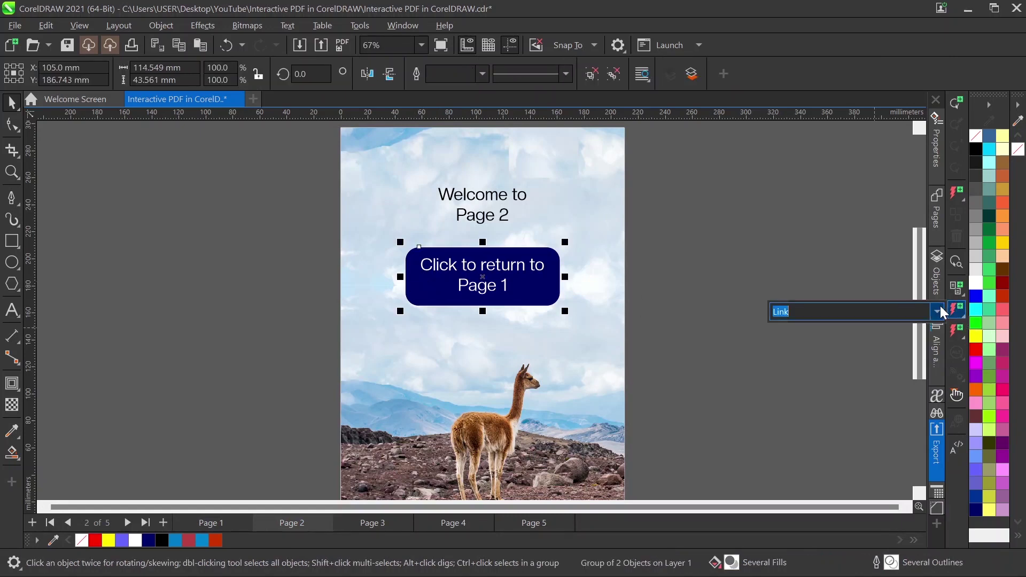
{"action": "left_click", "coordinate": [939, 310]}
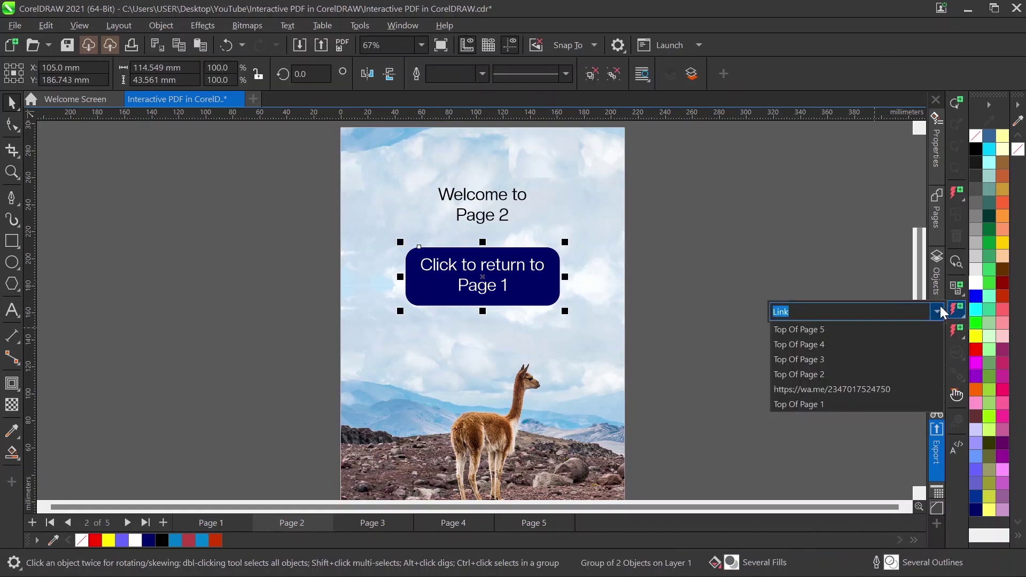
{"action": "left_click", "coordinate": [819, 405]}
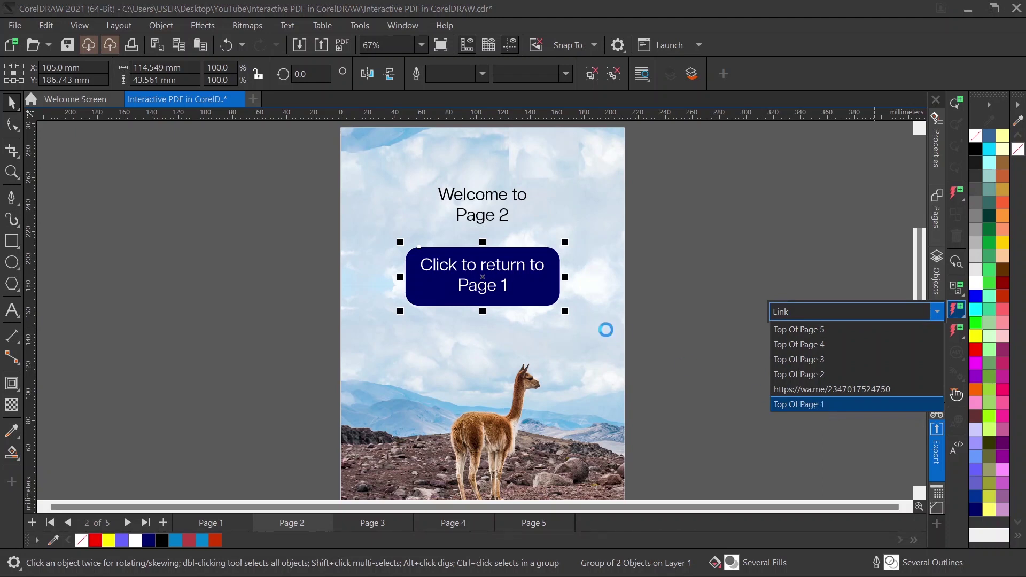
Step: Link Page 3's return button to Top Of Page 1
{"action": "left_click", "coordinate": [363, 528]}
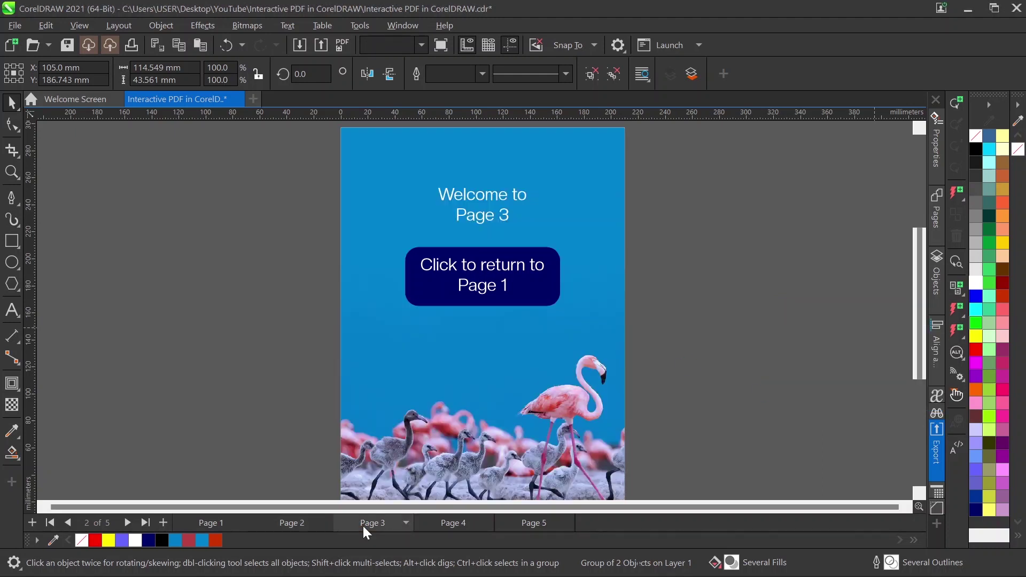
{"action": "left_click", "coordinate": [542, 297]}
{"action": "left_click", "coordinate": [956, 309]}
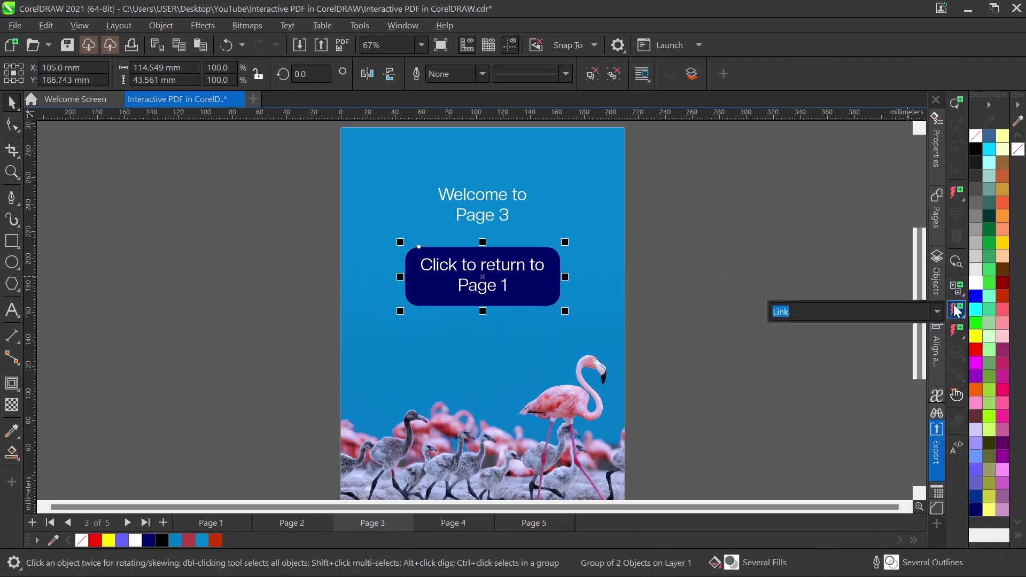
{"action": "left_click", "coordinate": [937, 312]}
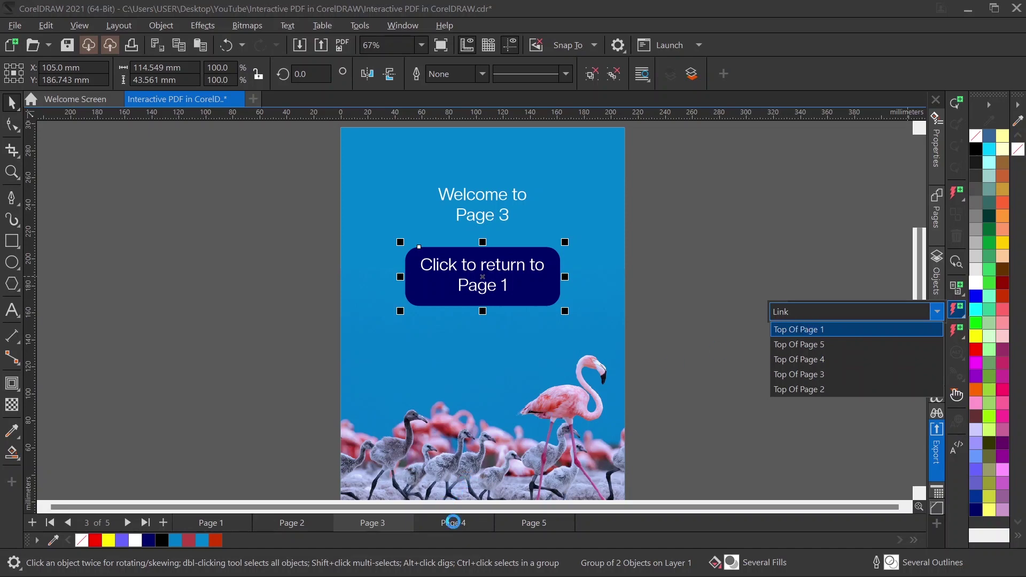
{"action": "left_click", "coordinate": [453, 522]}
Step: Link Page 4's return button to Top Of Page 1 (_PAGE1)
{"action": "left_click", "coordinate": [453, 522]}
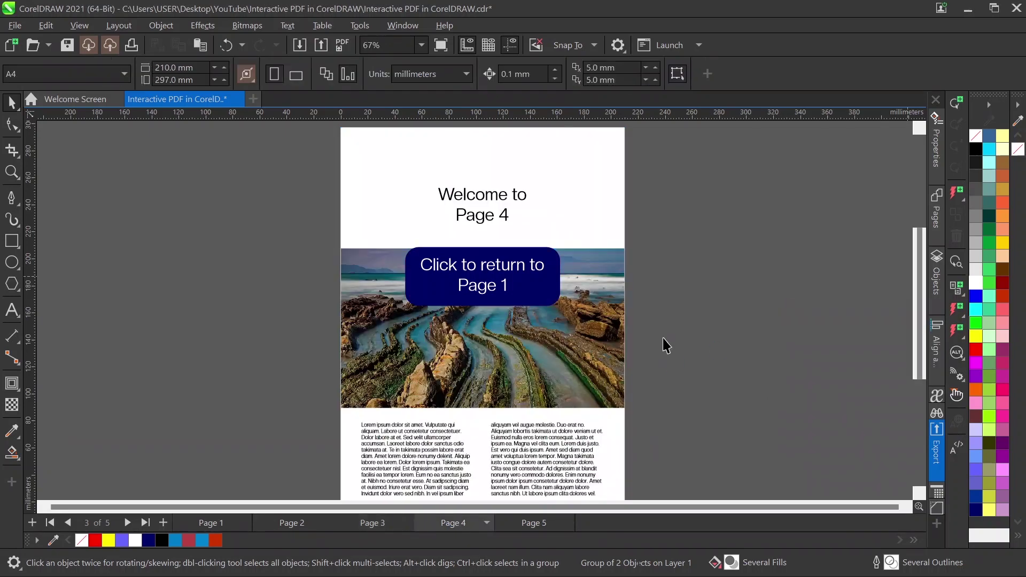
{"action": "left_click", "coordinate": [548, 291]}
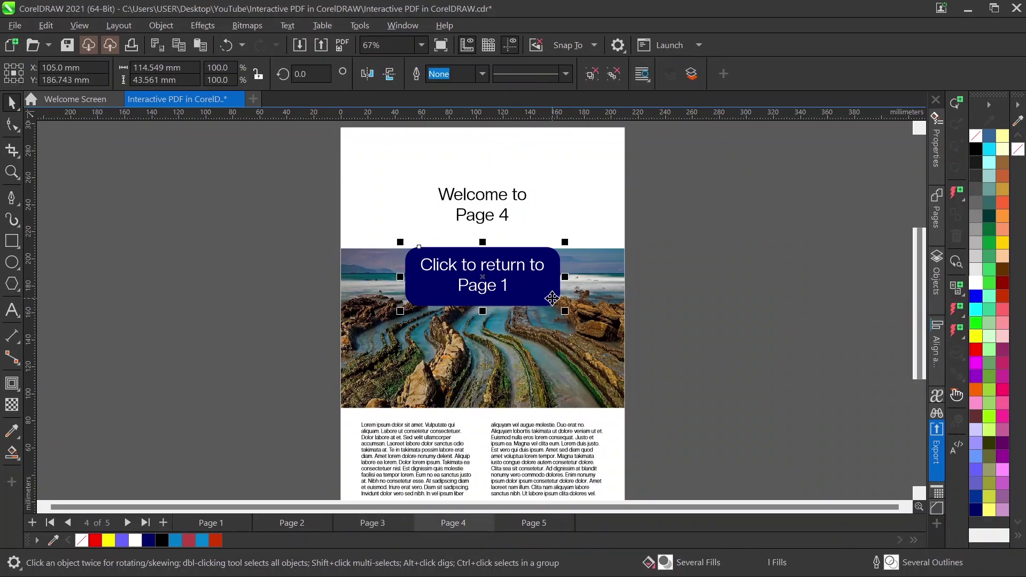
{"action": "left_click", "coordinate": [956, 309]}
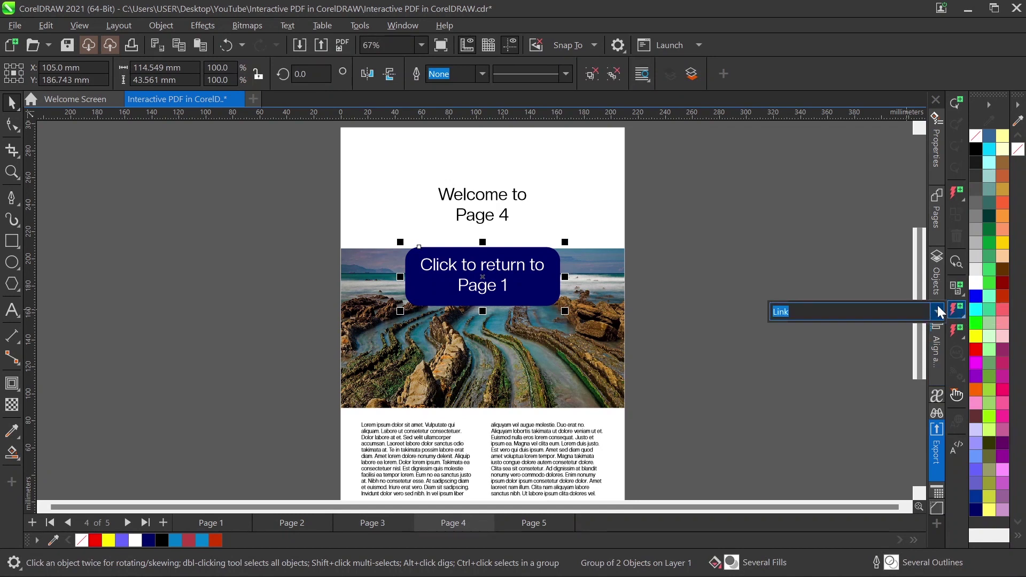
{"action": "left_click", "coordinate": [938, 311]}
{"action": "left_click", "coordinate": [534, 522]}
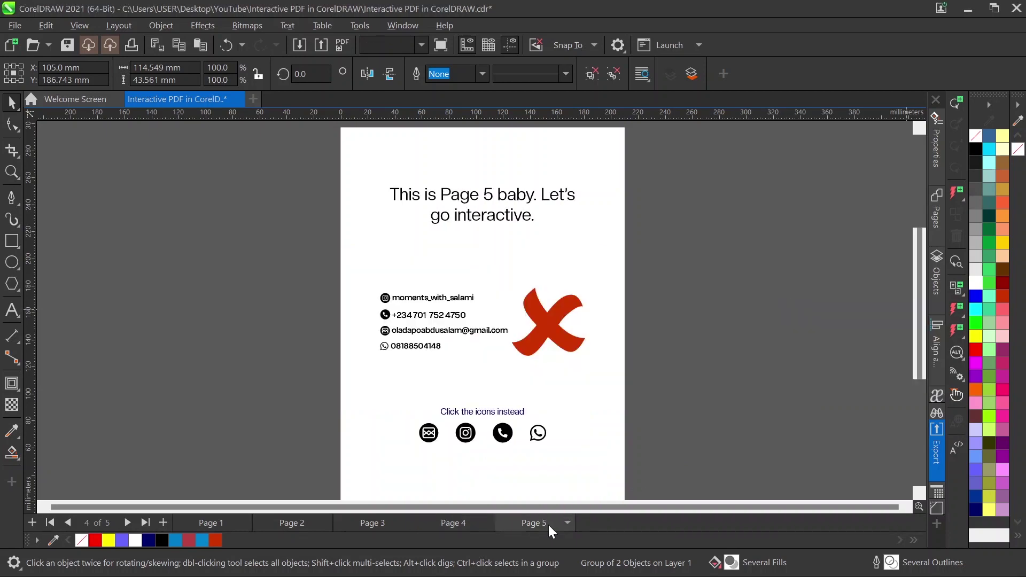
{"action": "left_click", "coordinate": [452, 523]}
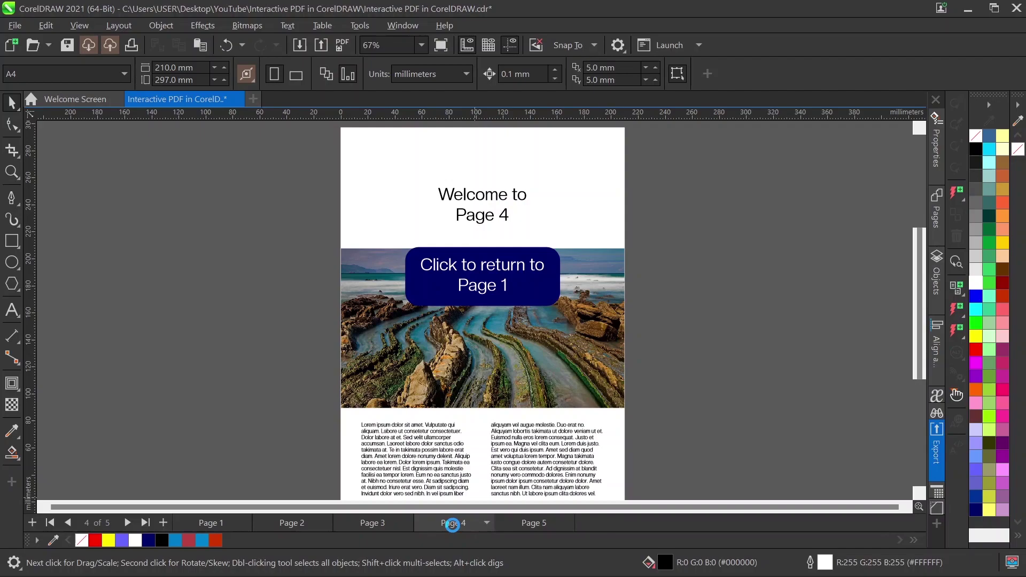
{"action": "scroll", "coordinate": [502, 306], "scroll_direction": "down", "scroll_amount": 2}
{"action": "scroll", "coordinate": [501, 306], "scroll_direction": "up", "scroll_amount": 2}
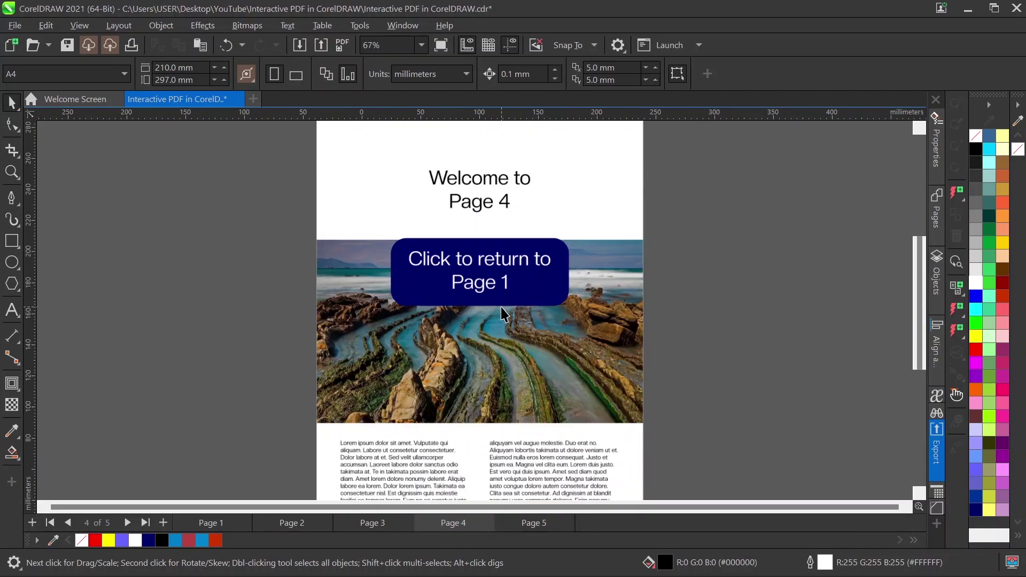
{"action": "scroll", "coordinate": [501, 307], "scroll_direction": "down", "scroll_amount": 1}
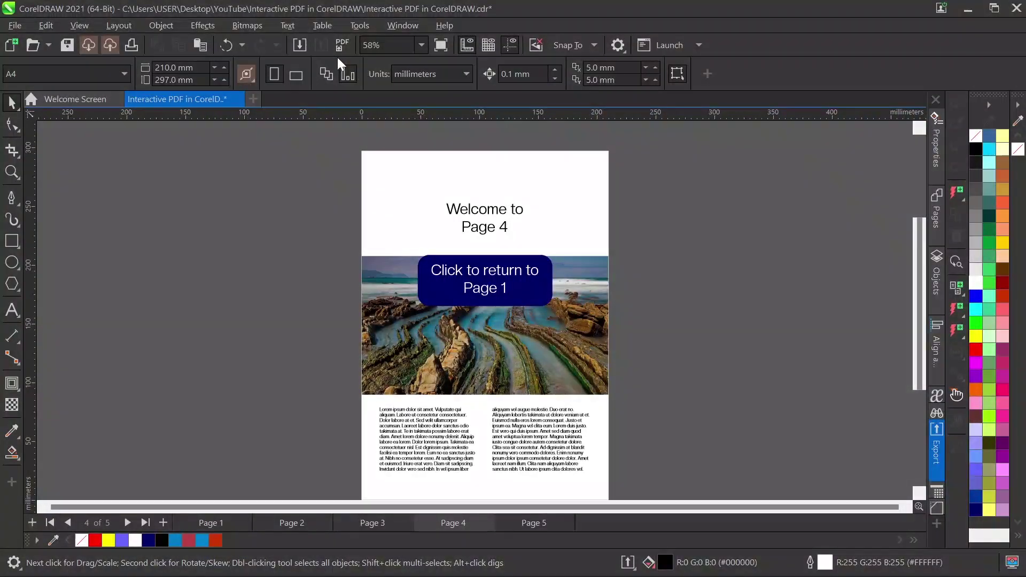
Step: Publish to PDF as Interactive PDF in CorelDRAW.pdf, confirming replacement of the existing file
{"action": "left_click", "coordinate": [341, 45]}
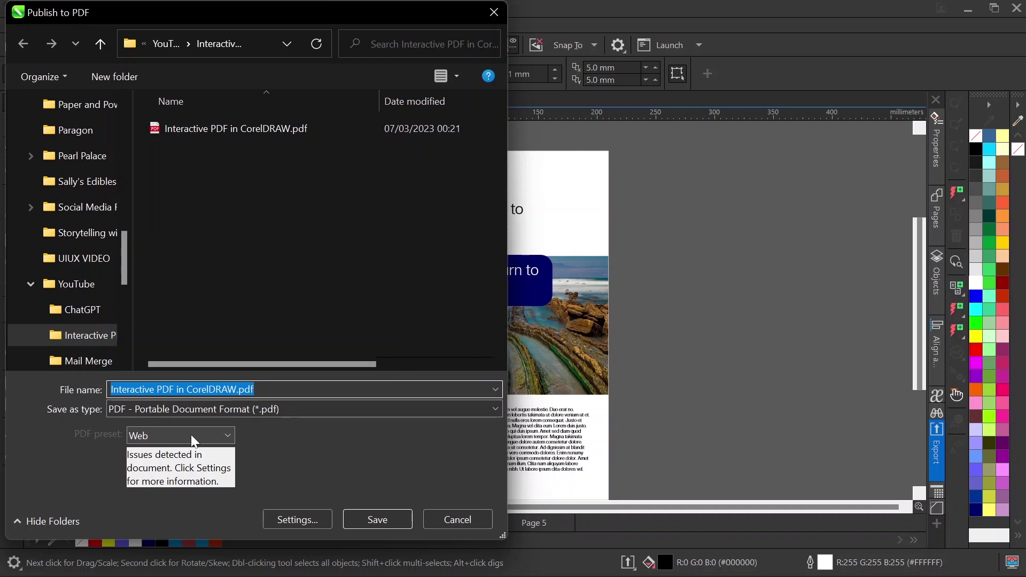
{"action": "left_click", "coordinate": [372, 521]}
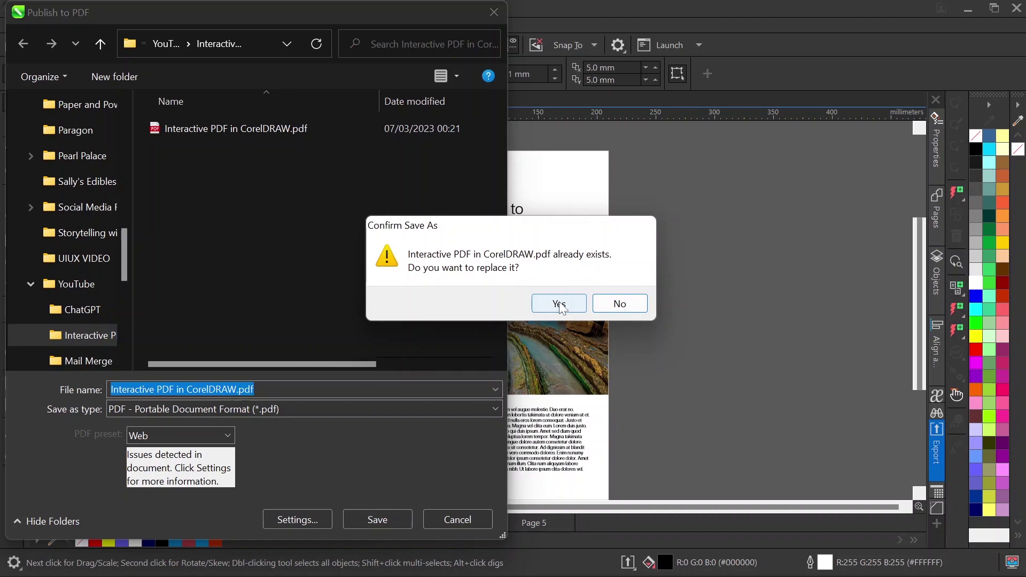
{"action": "left_click", "coordinate": [558, 303]}
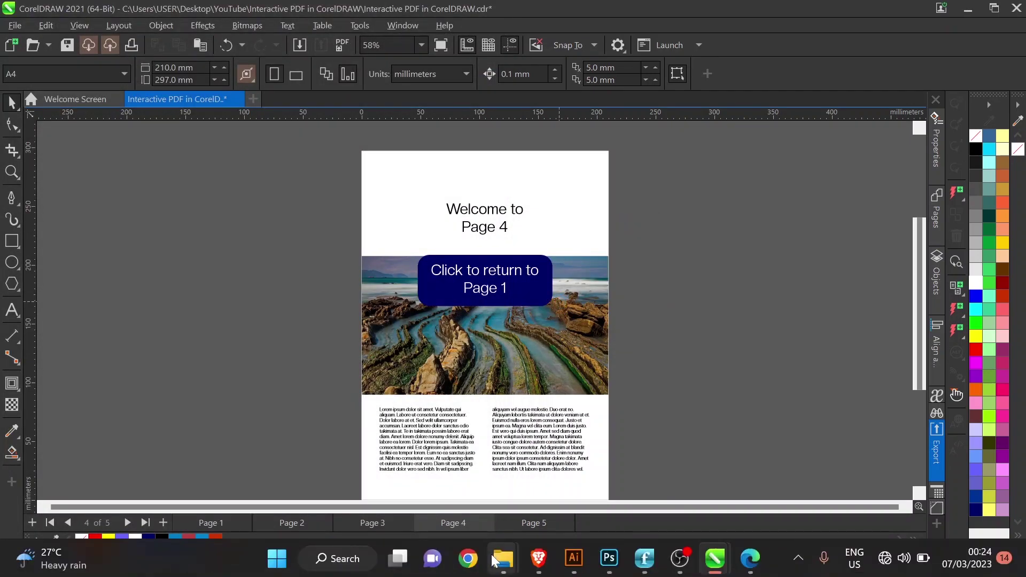
Step: Open Desktop > YouTube > Interactive PDF in CorelDRAW in File Explorer
{"action": "mouse_move", "coordinate": [504, 556]}
{"action": "mouse_move", "coordinate": [552, 489]}
{"action": "left_click", "coordinate": [434, 489]}
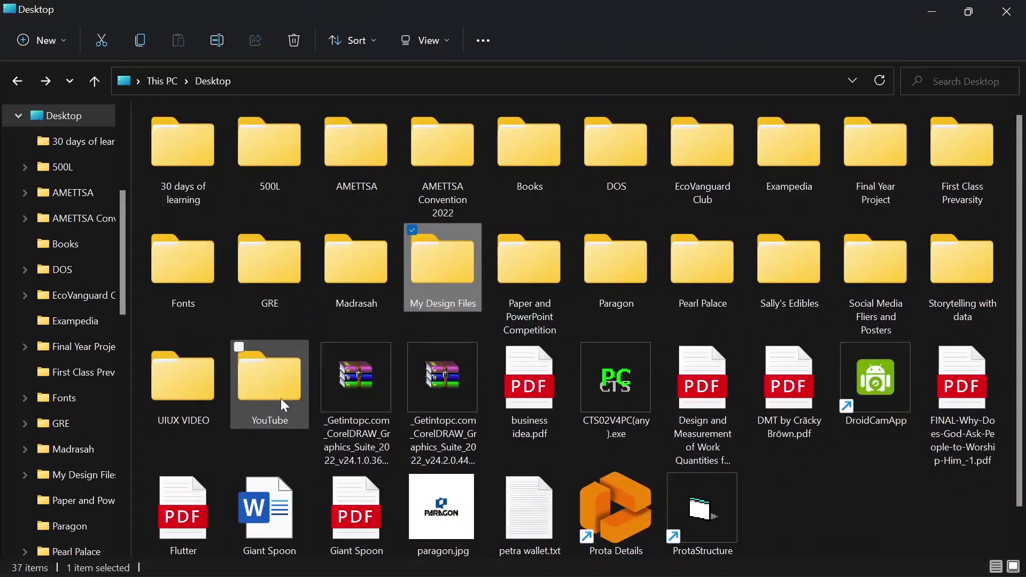
{"action": "double_click", "coordinate": [281, 398]}
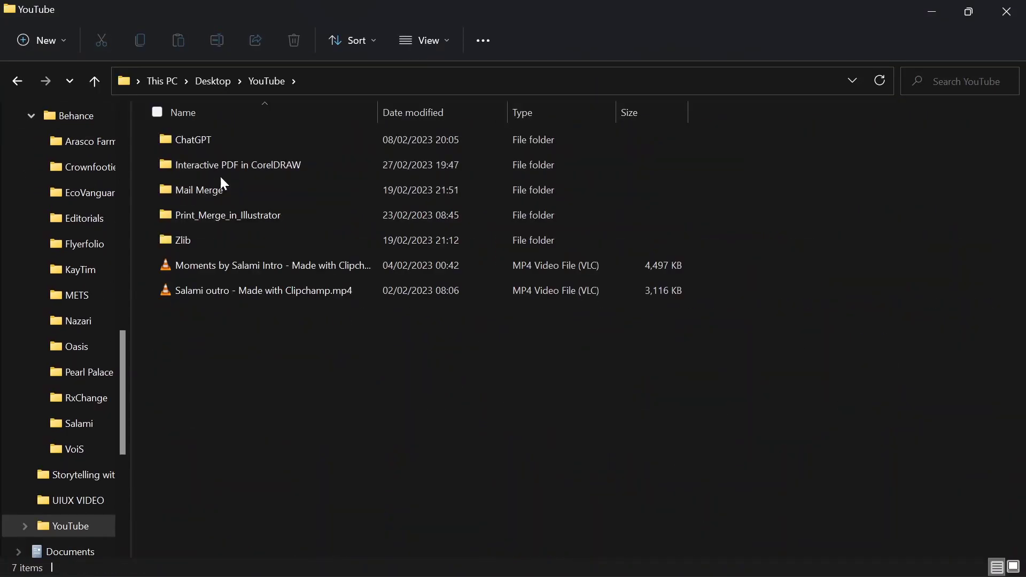
{"action": "left_click", "coordinate": [225, 170]}
{"action": "double_click", "coordinate": [226, 173]}
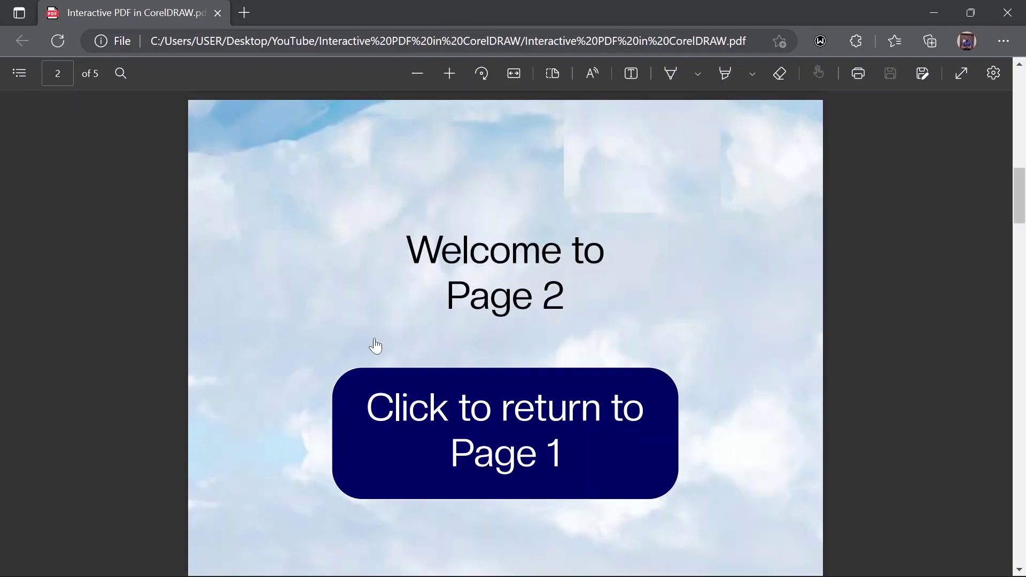
Step: Test the return-to-Page-1 buttons and the 03 and 04 contents links in the PDF
{"action": "left_click", "coordinate": [384, 443]}
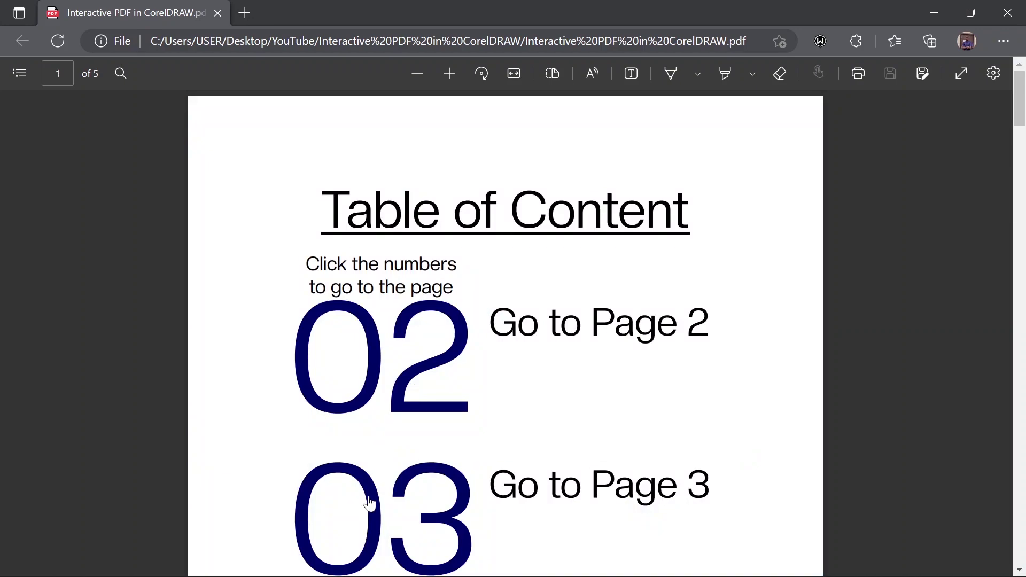
{"action": "left_click", "coordinate": [374, 527]}
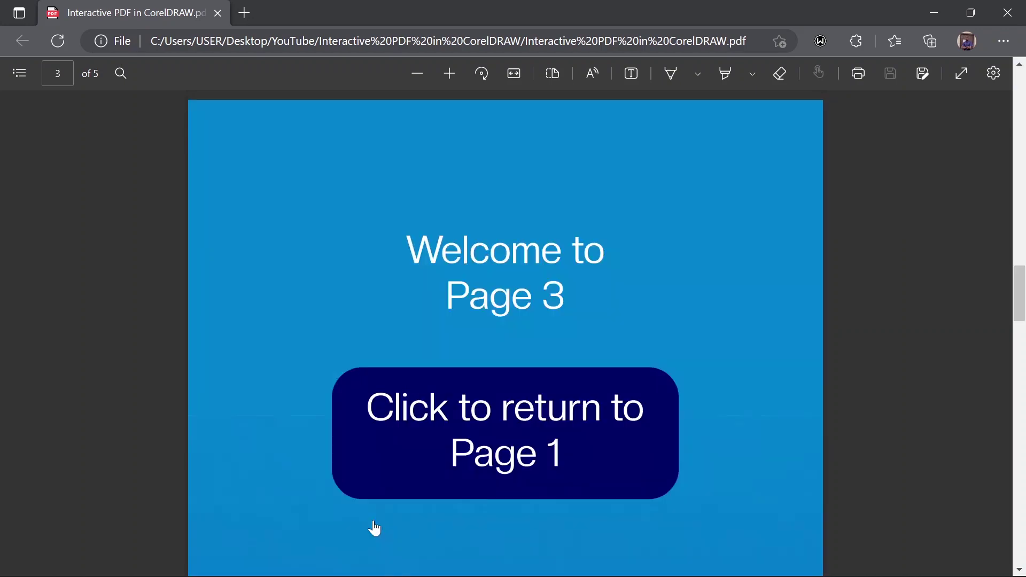
{"action": "left_click", "coordinate": [417, 480]}
{"action": "scroll", "coordinate": [409, 475], "scroll_direction": "down", "scroll_amount": 5}
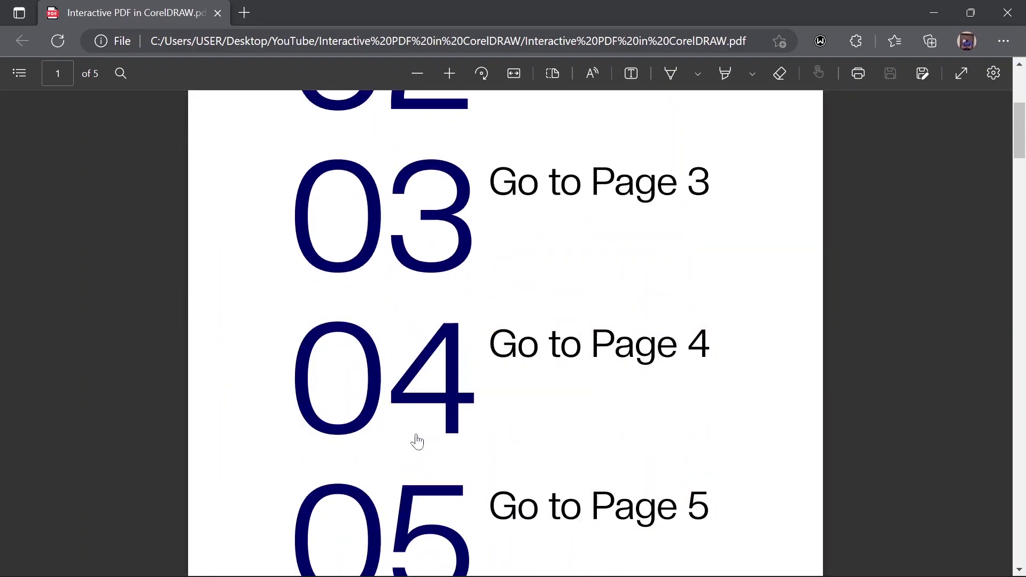
{"action": "left_click", "coordinate": [458, 418]}
{"action": "left_click", "coordinate": [425, 452]}
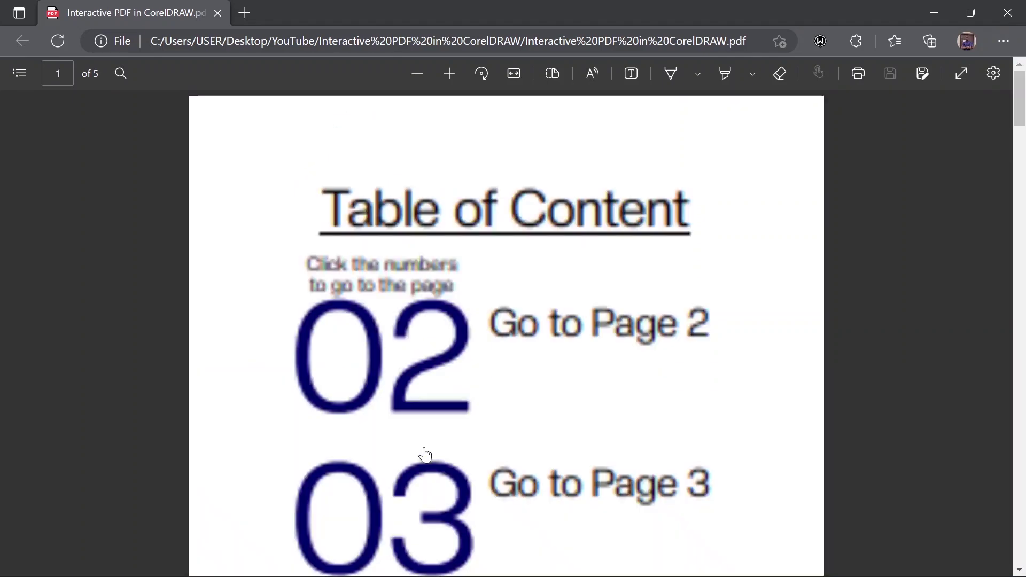
Step: Confirm 05 jumps to page 5, then minimise Edge
{"action": "scroll", "coordinate": [424, 454], "scroll_direction": "down", "scroll_amount": 4}
{"action": "scroll", "coordinate": [424, 454], "scroll_direction": "down", "scroll_amount": 3}
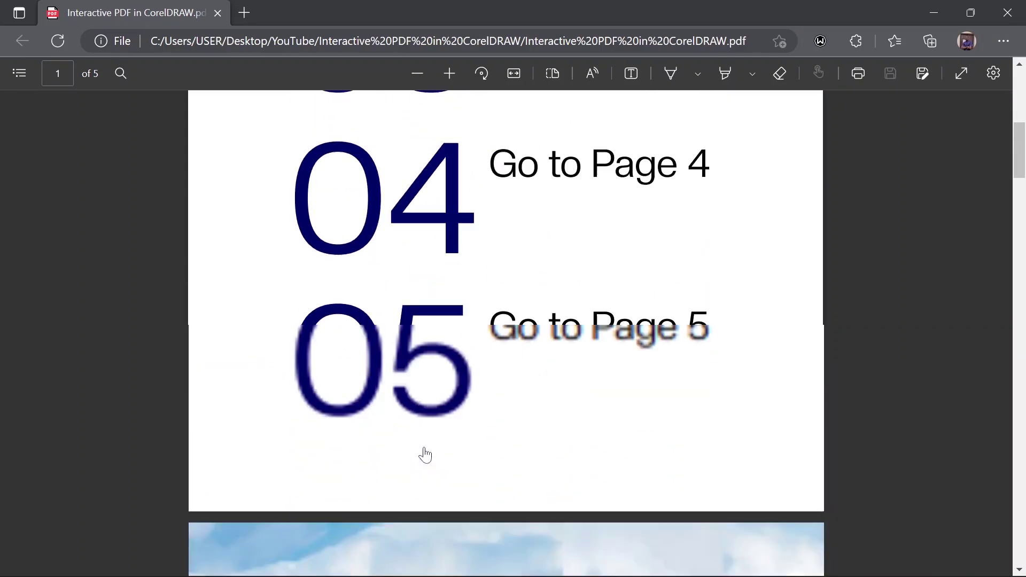
{"action": "left_click", "coordinate": [458, 412]}
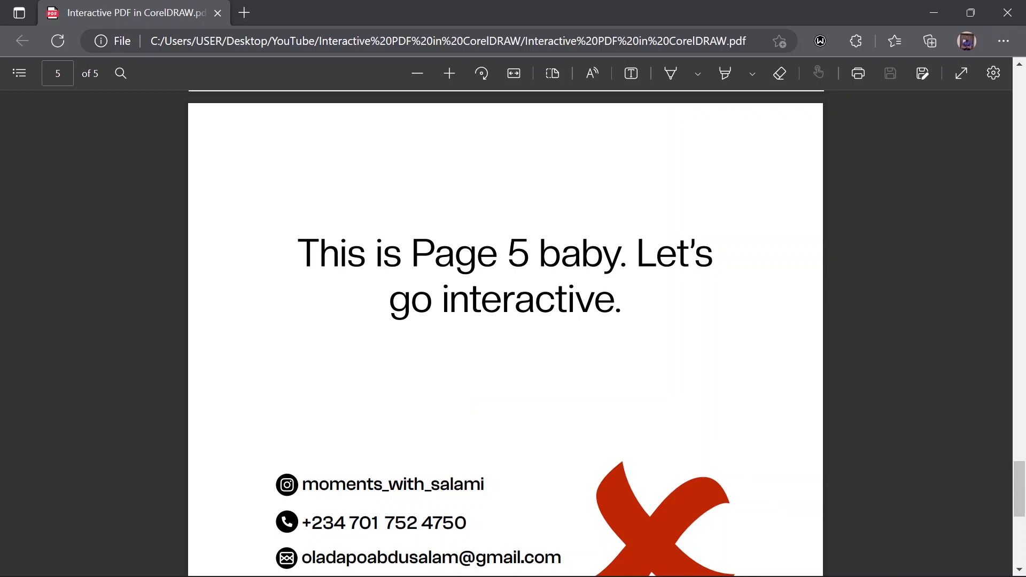
{"action": "scroll", "coordinate": [463, 431], "scroll_direction": "up", "scroll_amount": 1}
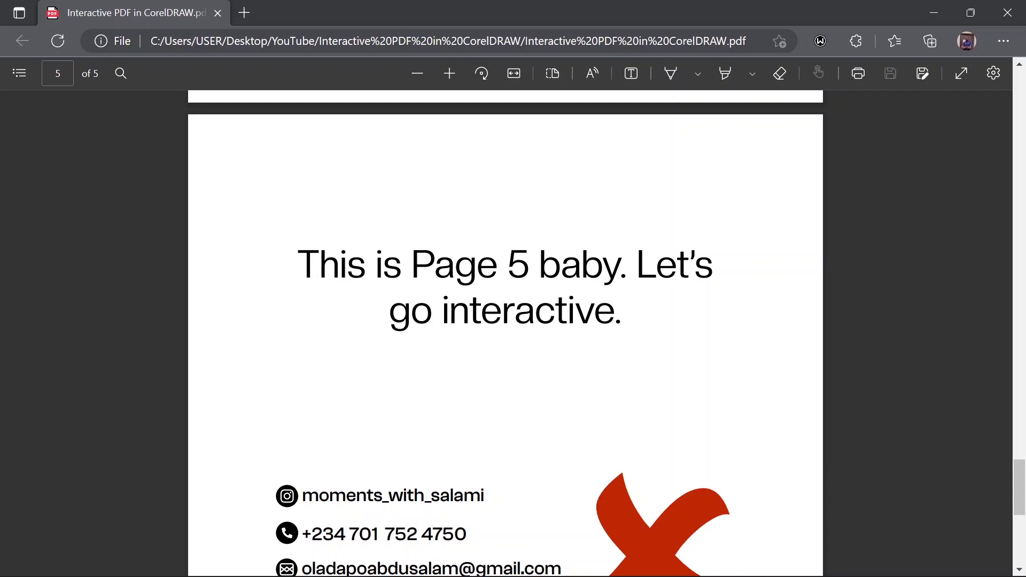
{"action": "left_click", "coordinate": [933, 9]}
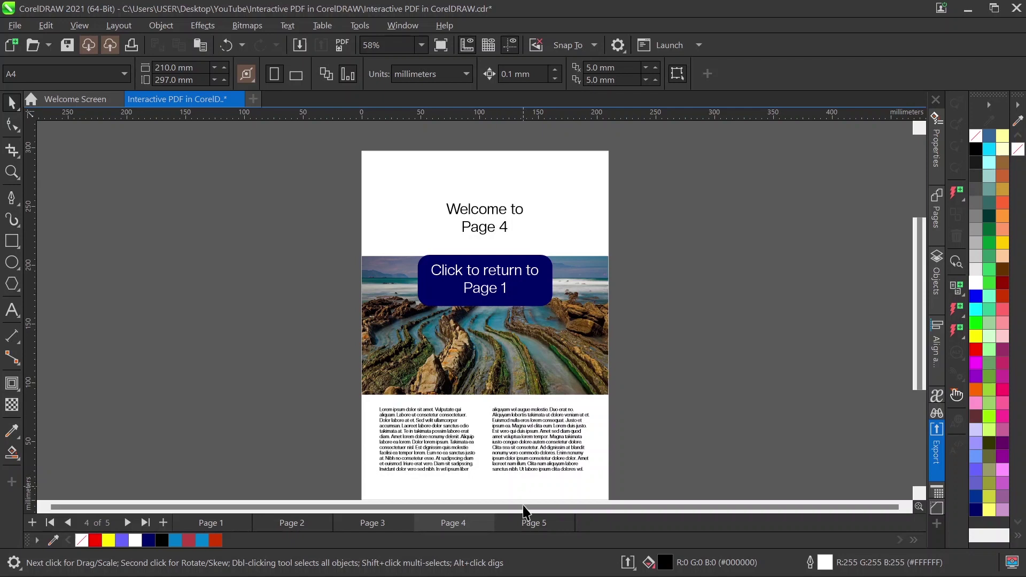
Step: Go to Page 5, zoom in on the contact icons and select the email icon
{"action": "left_click", "coordinate": [517, 520]}
{"action": "scroll", "coordinate": [560, 374], "scroll_direction": "up", "scroll_amount": 2}
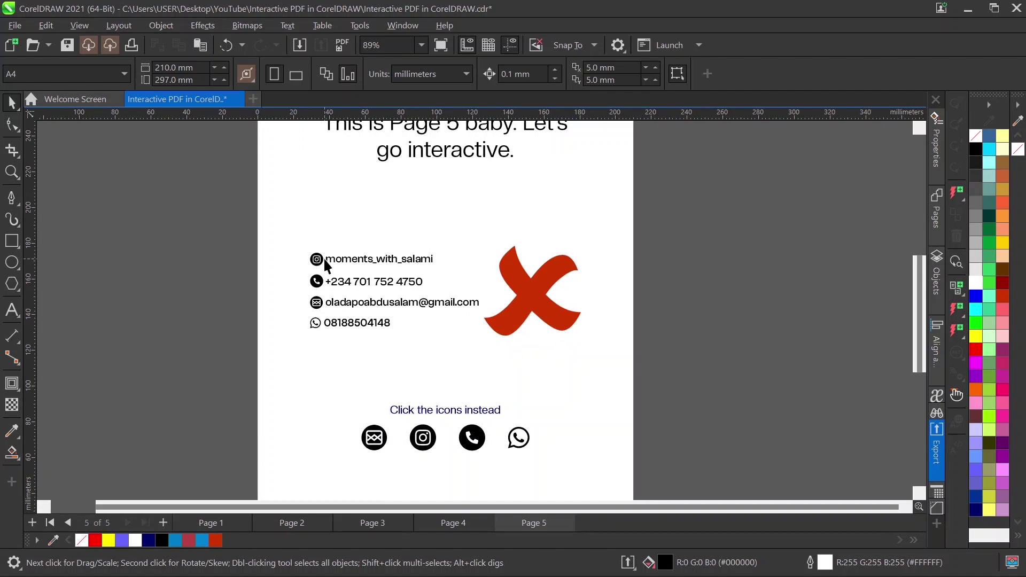
{"action": "scroll", "coordinate": [315, 261], "scroll_direction": "up", "scroll_amount": 1}
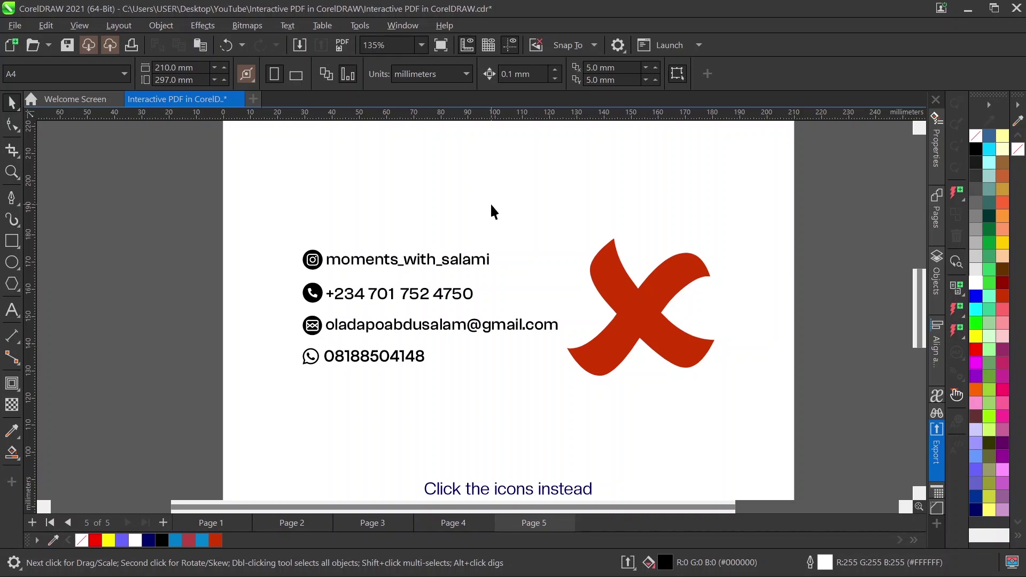
{"action": "scroll", "coordinate": [489, 203], "scroll_direction": "down", "scroll_amount": 1}
{"action": "scroll", "coordinate": [508, 349], "scroll_direction": "up", "scroll_amount": 1}
{"action": "scroll", "coordinate": [442, 416], "scroll_direction": "up", "scroll_amount": 2}
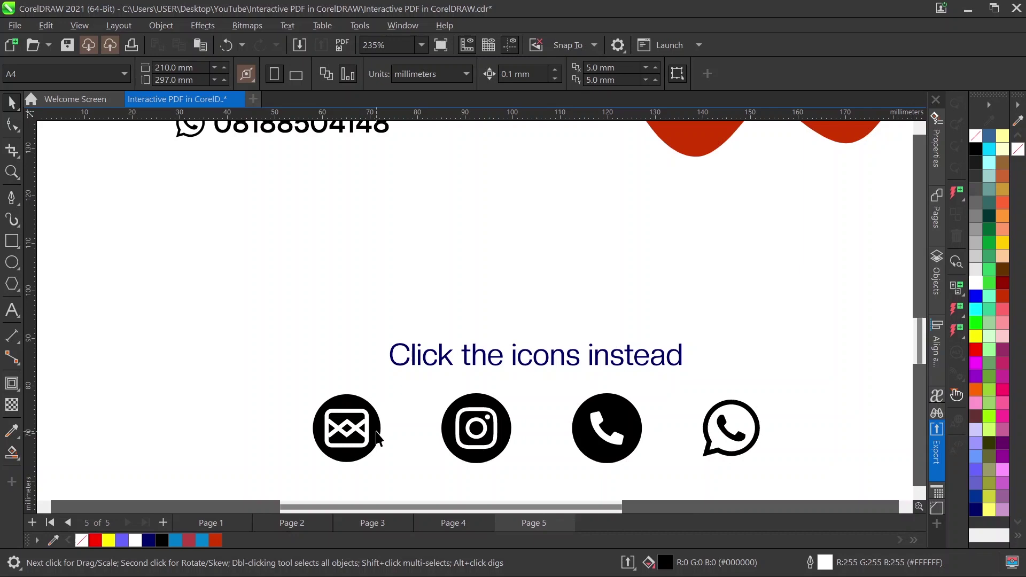
{"action": "left_click", "coordinate": [376, 433]}
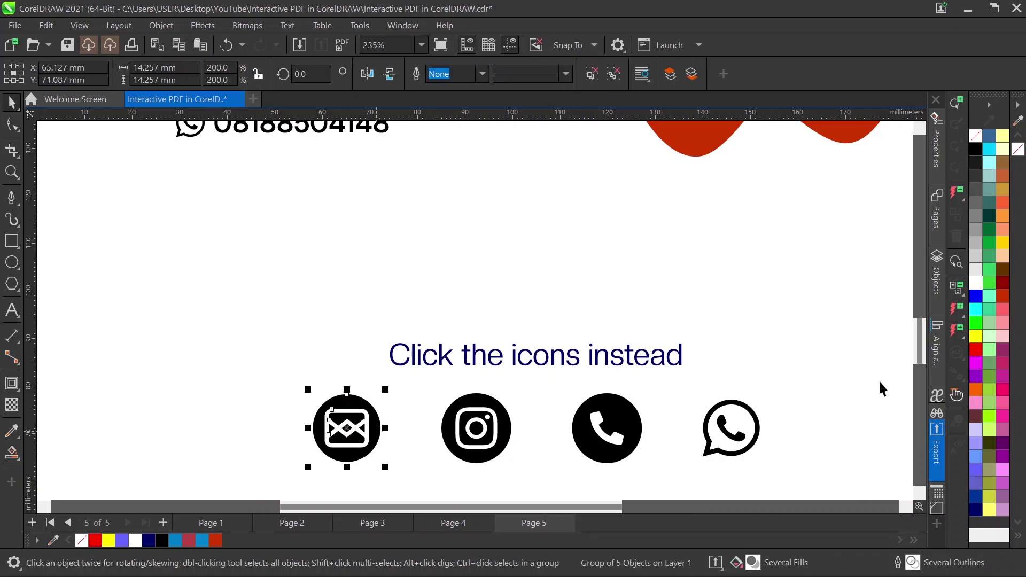
Step: Set the email icon's link to mailto: followed by the contact's e-mail address
{"action": "left_click", "coordinate": [956, 309]}
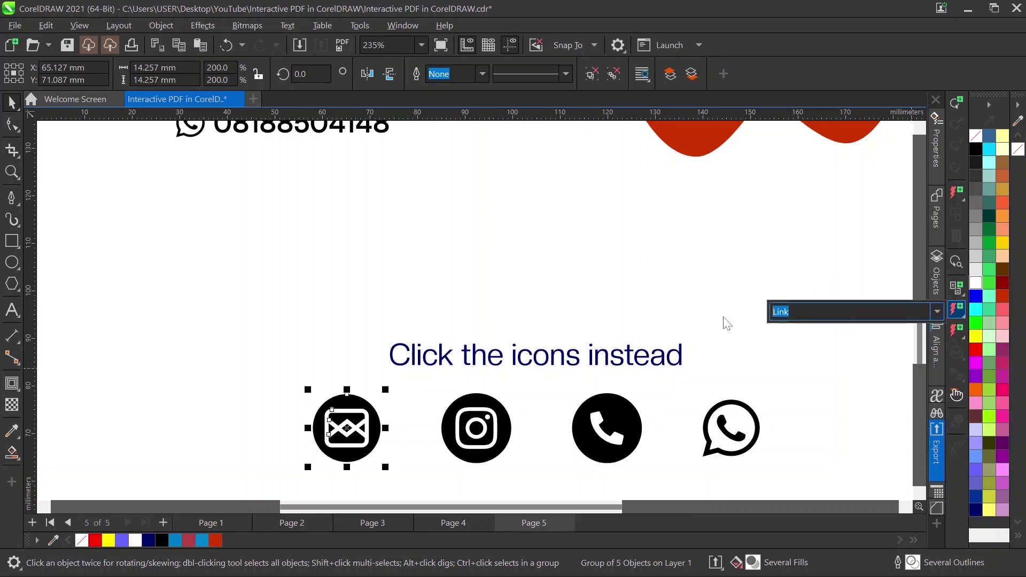
{"action": "key", "text": "BackSpace"}
{"action": "type", "text": "mailto"}
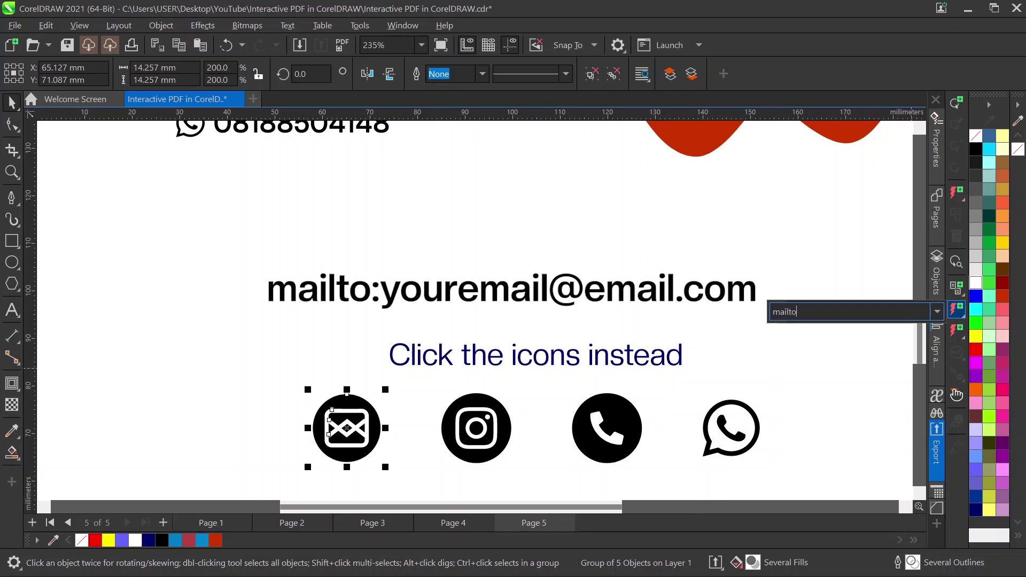
{"action": "type", "text": ":"}
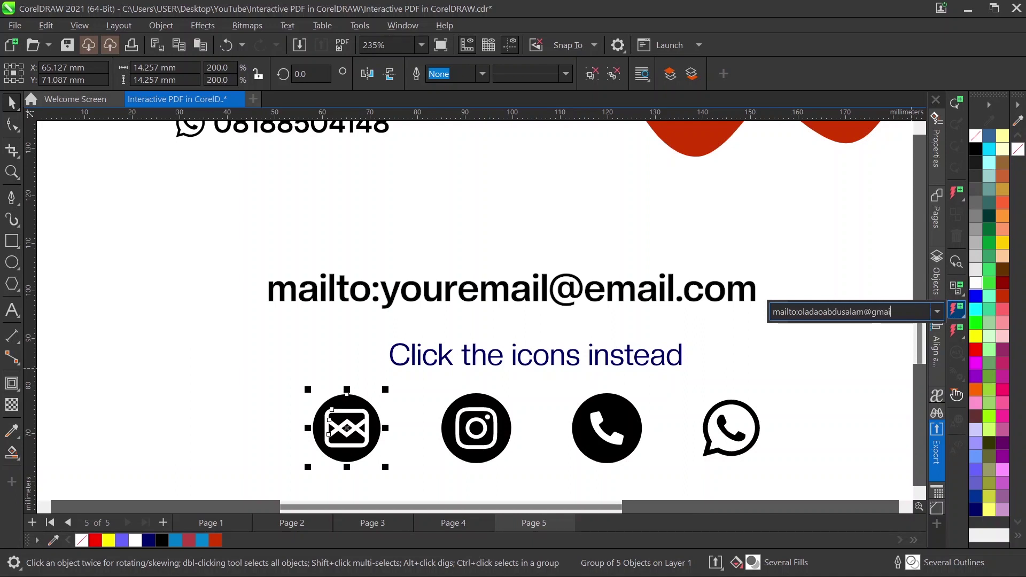
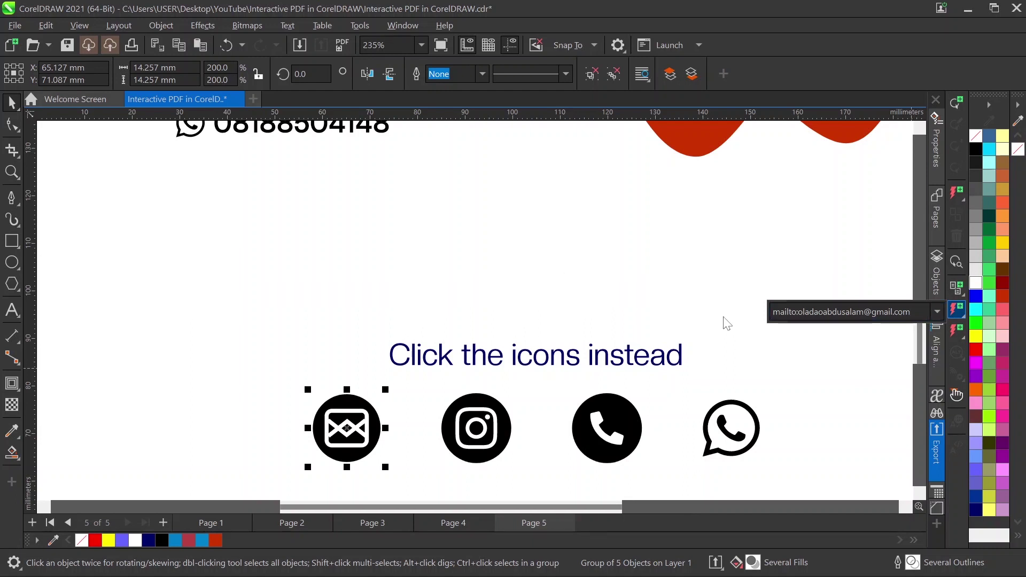
{"action": "left_click", "coordinate": [499, 442]}
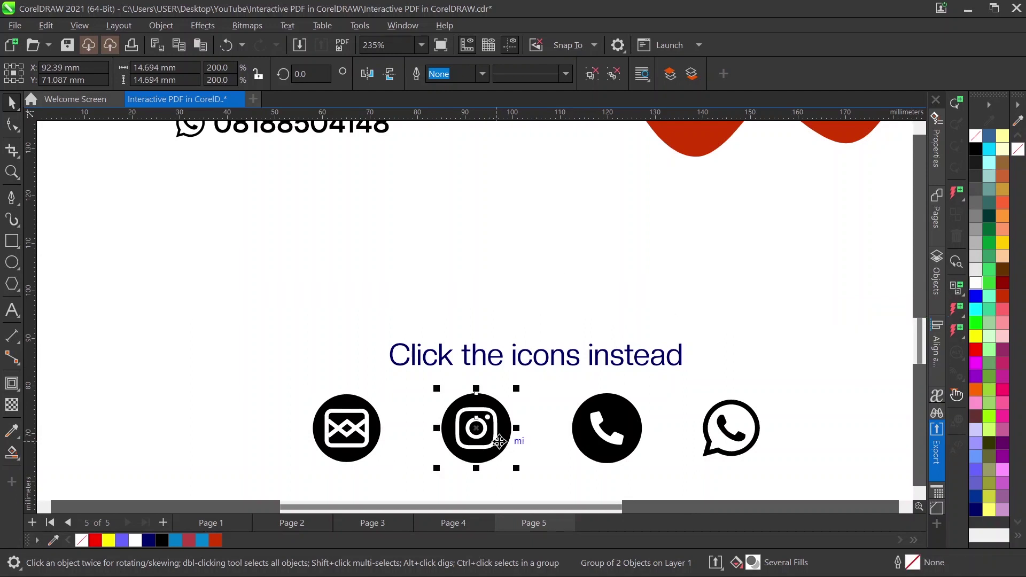
{"action": "left_click", "coordinate": [956, 307]}
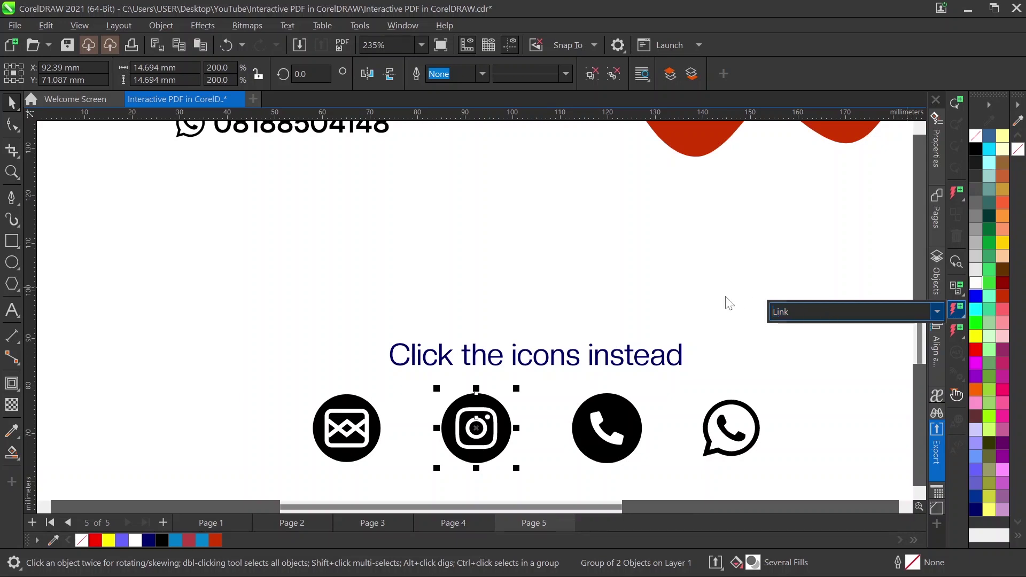
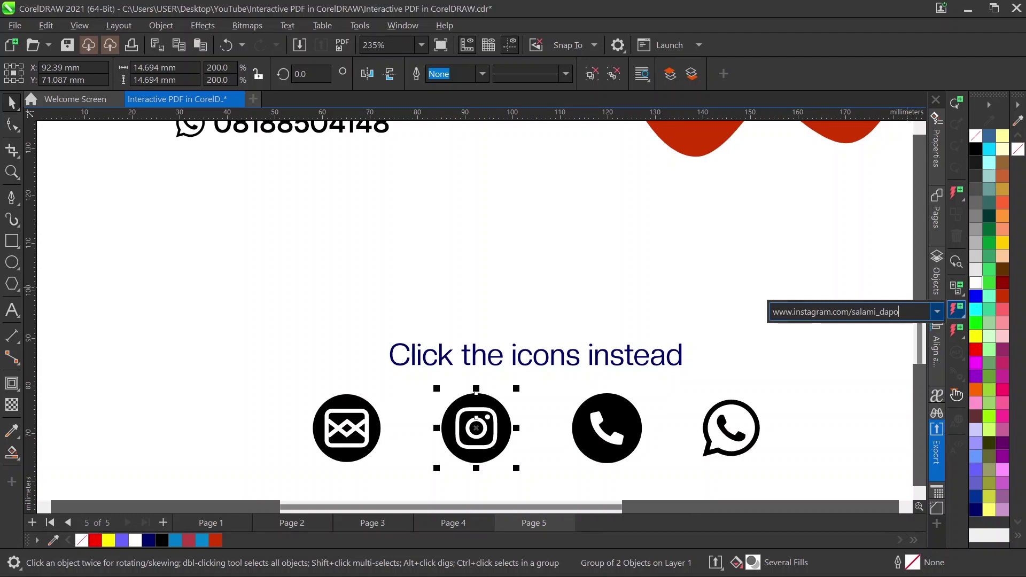
{"action": "key", "text": "Return"}
{"action": "left_click", "coordinate": [626, 424]}
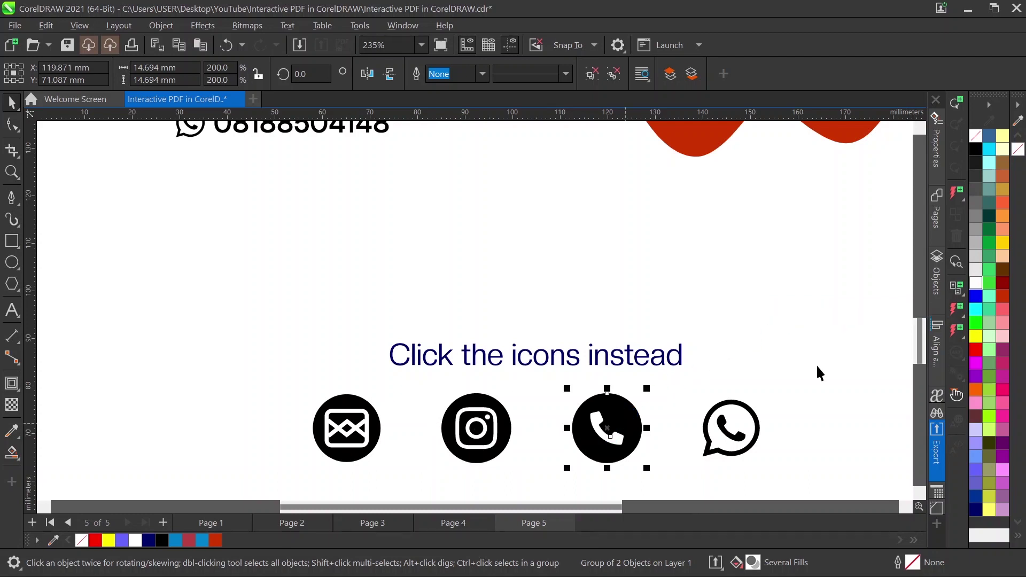
Step: Give the phone icon a tel: link with the country code and the contact's phone number
{"action": "left_click", "coordinate": [958, 310]}
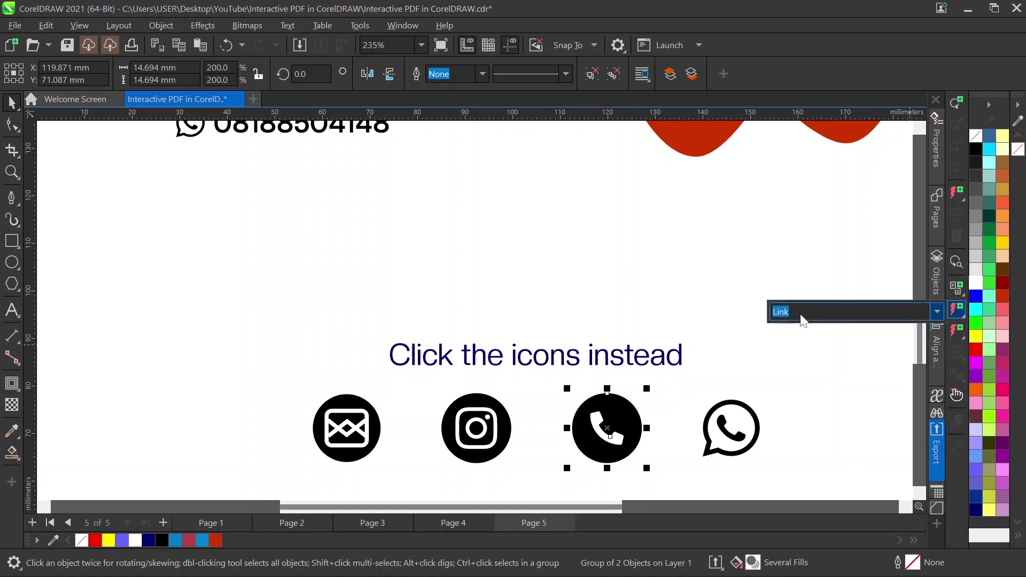
{"action": "type", "text": "tel"}
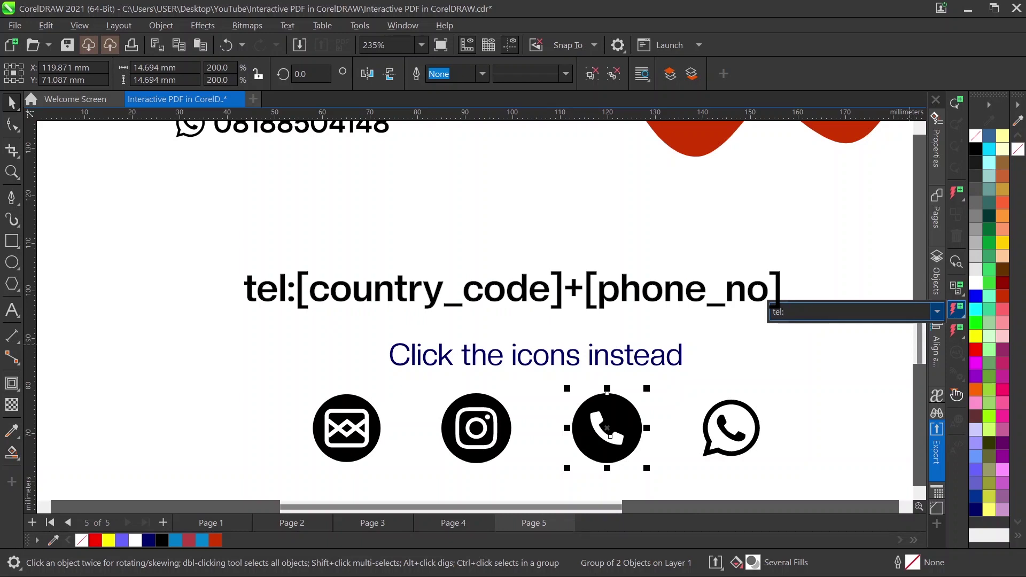
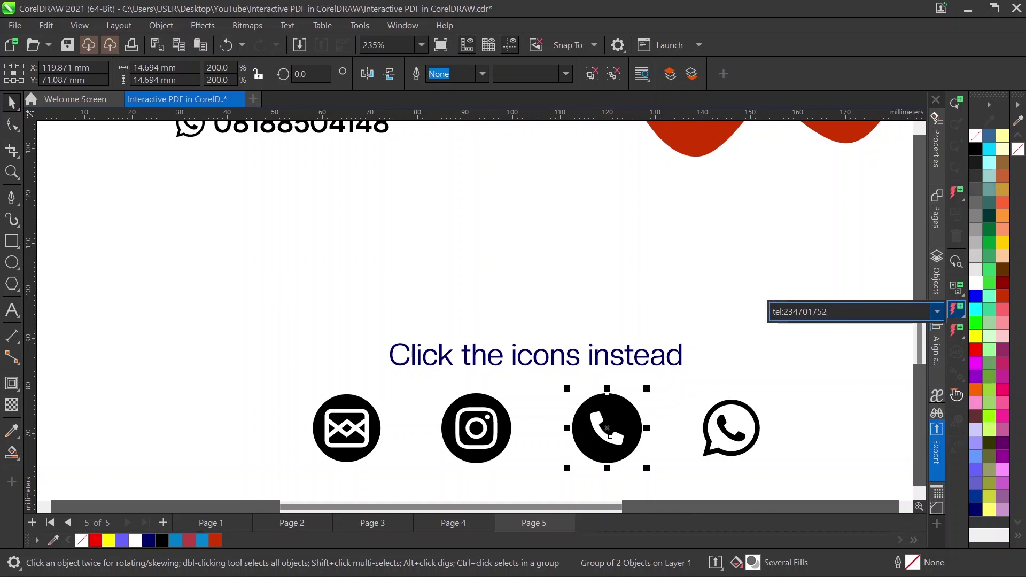
{"action": "key", "text": "Return"}
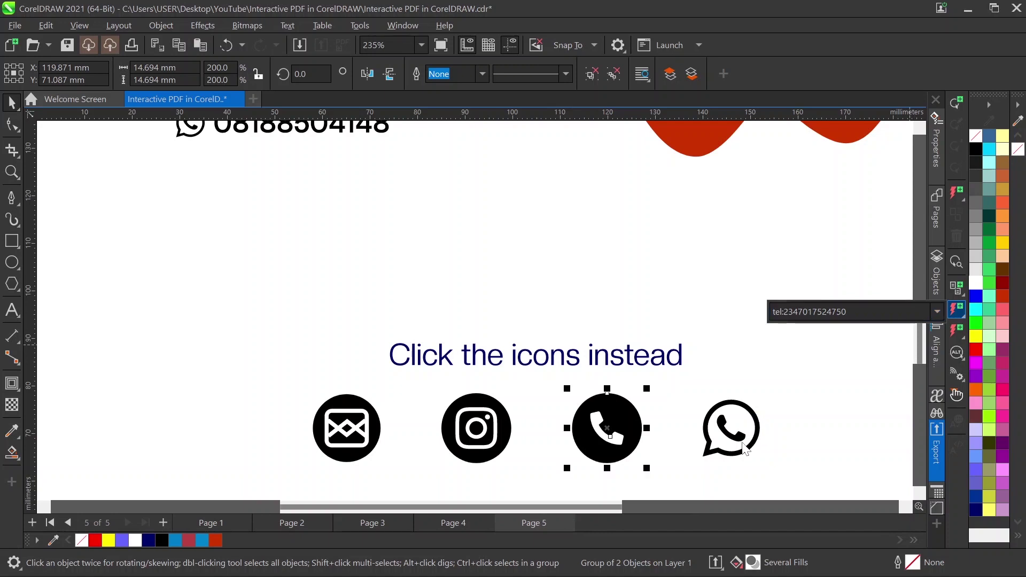
{"action": "left_click", "coordinate": [743, 448]}
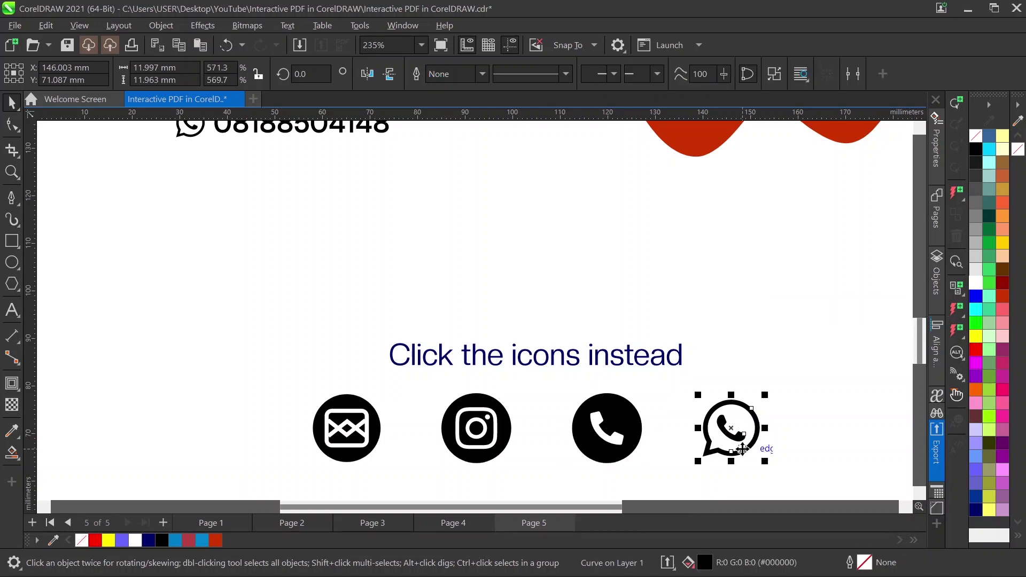
{"action": "left_click", "coordinate": [957, 309]}
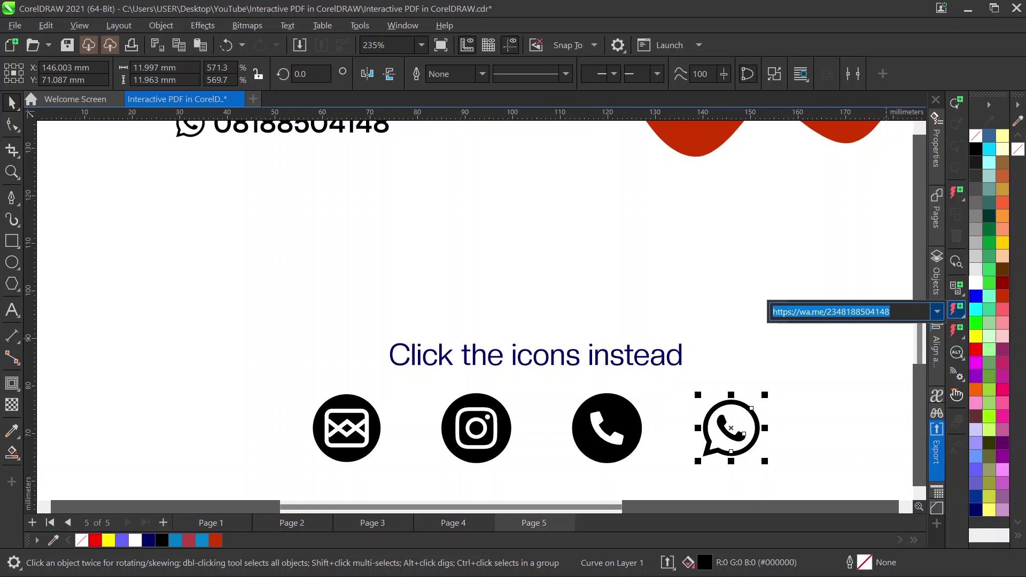
{"action": "left_click", "coordinate": [905, 314]}
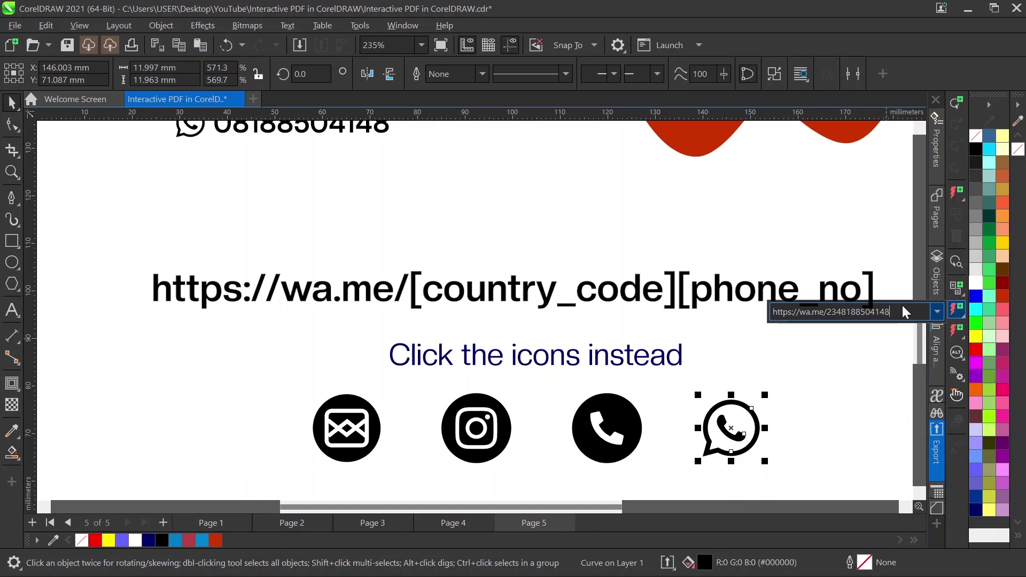
{"action": "key", "text": "BackSpace"}
{"action": "key", "text": "BackSpace"}
{"action": "key", "text": "BackSpace"}
{"action": "key", "text": "BackSpace"}
{"action": "key", "text": "BackSpace"}
{"action": "key", "text": "BackSpace"}
{"action": "key", "text": "BackSpace"}
{"action": "key", "text": "BackSpace"}
{"action": "key", "text": "BackSpace"}
{"action": "key", "text": "BackSpace"}
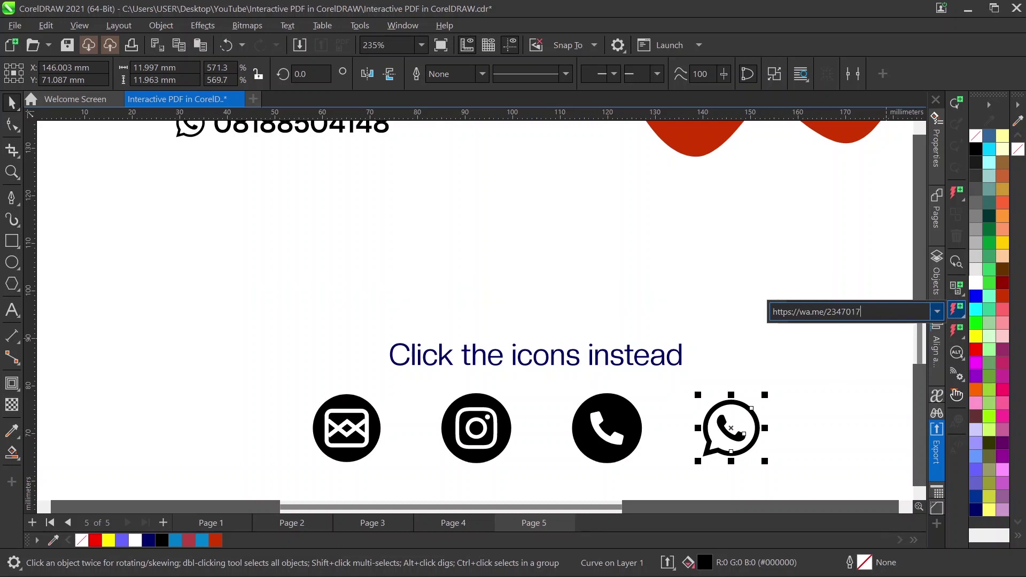
{"action": "left_click", "coordinate": [625, 305]}
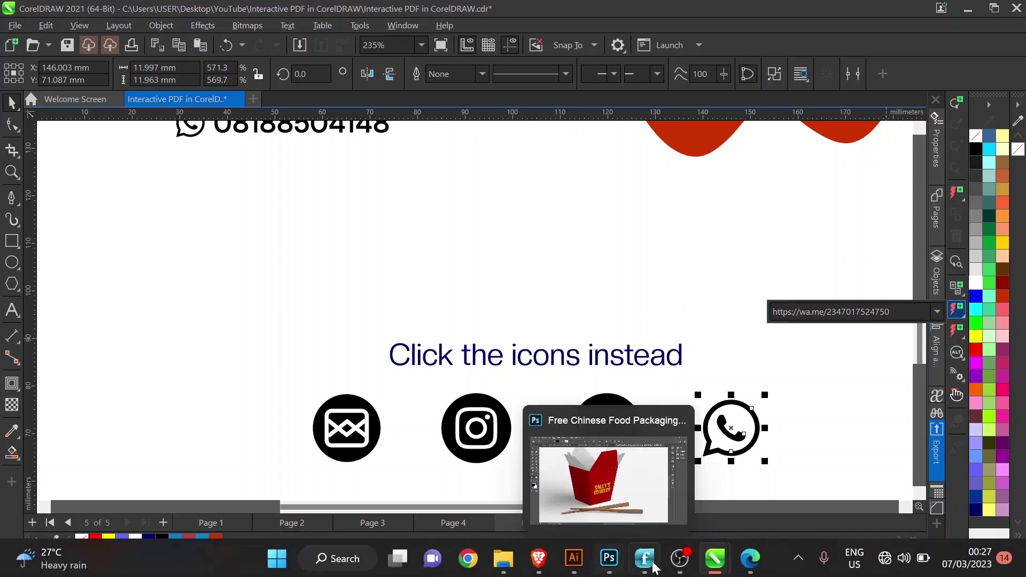
Step: Return from the browser to the CorelDRAW design and deselect the WhatsApp icon
{"action": "left_click", "coordinate": [747, 558]}
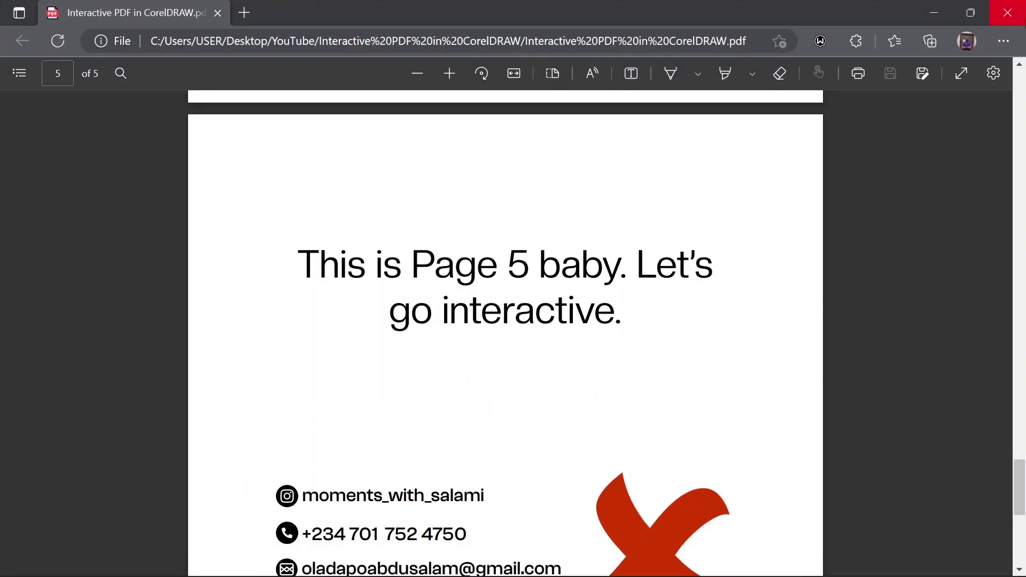
{"action": "key", "text": "alt+Tab"}
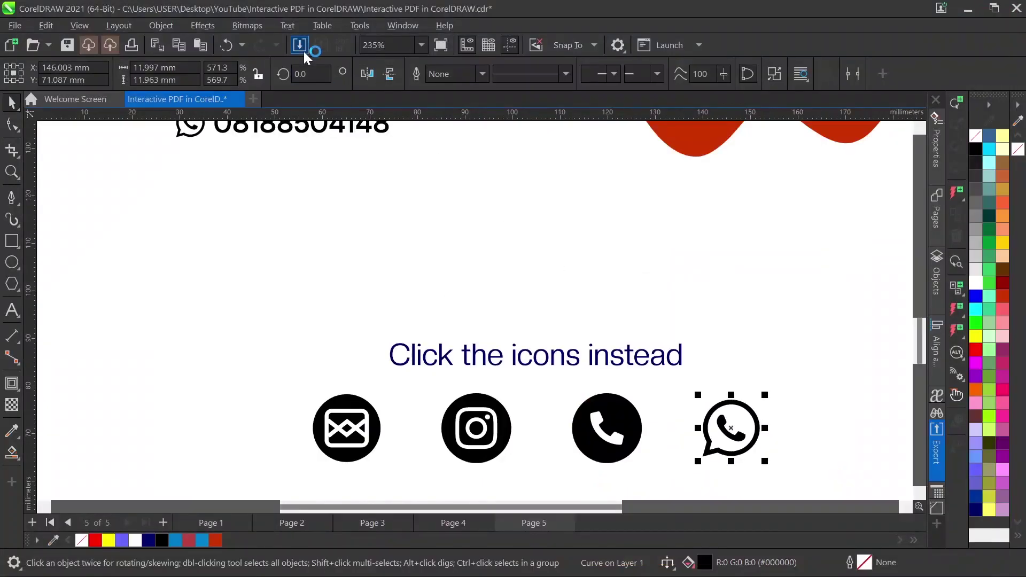
{"action": "left_click", "coordinate": [300, 45]}
{"action": "left_click", "coordinate": [435, 259]}
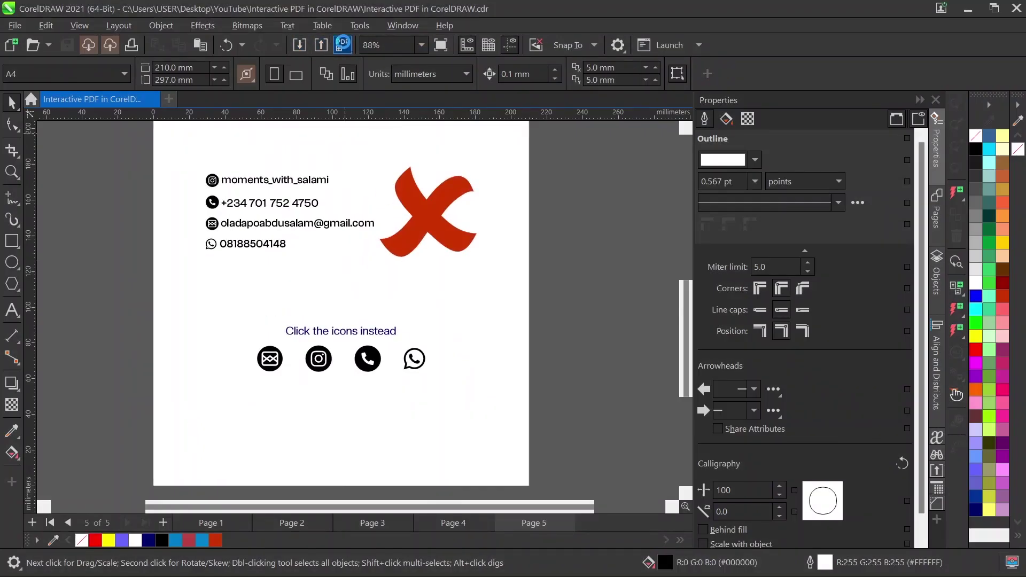
Step: Publish over Interactive PDF in CorelDRAW.pdf, confirming the replace, and close the outdated PDF in Edge
{"action": "left_click", "coordinate": [342, 45]}
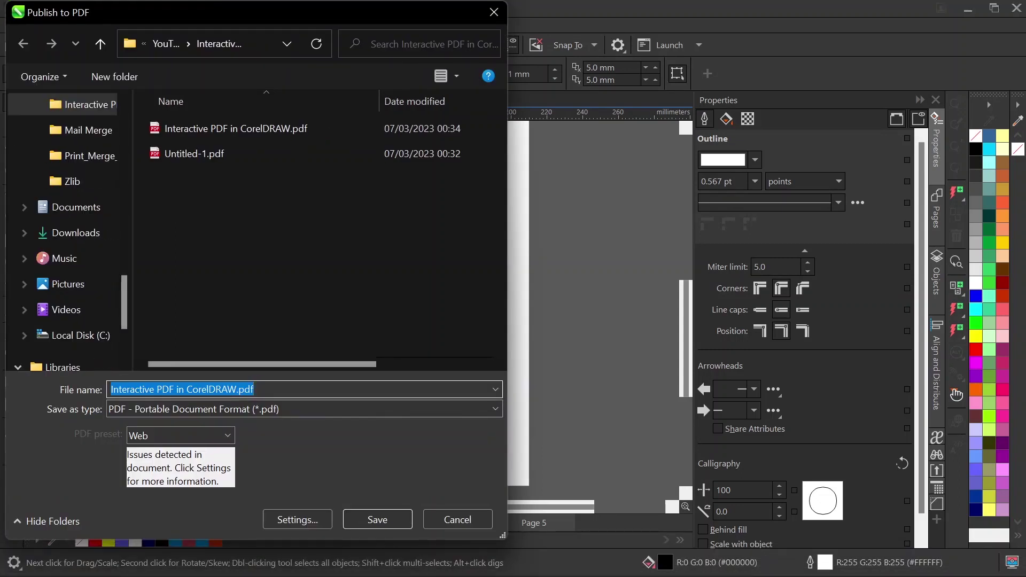
{"action": "left_click", "coordinate": [246, 128]}
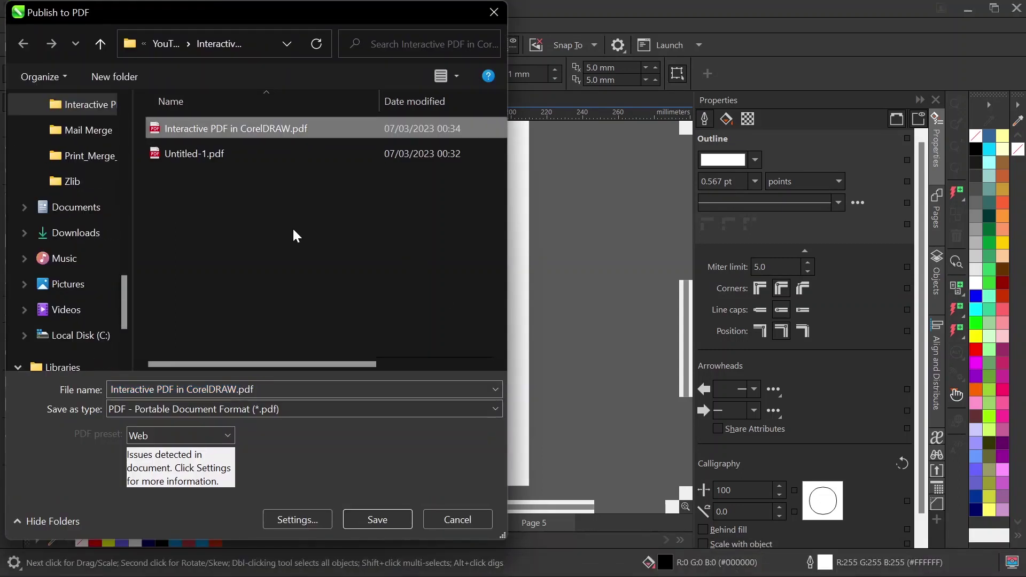
{"action": "left_click", "coordinate": [374, 519]}
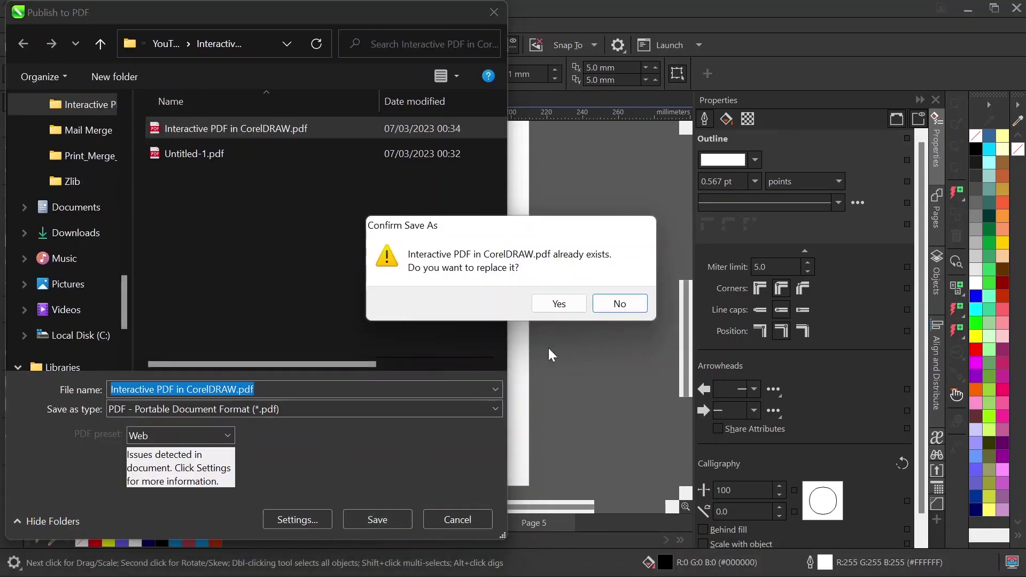
{"action": "left_click", "coordinate": [575, 311]}
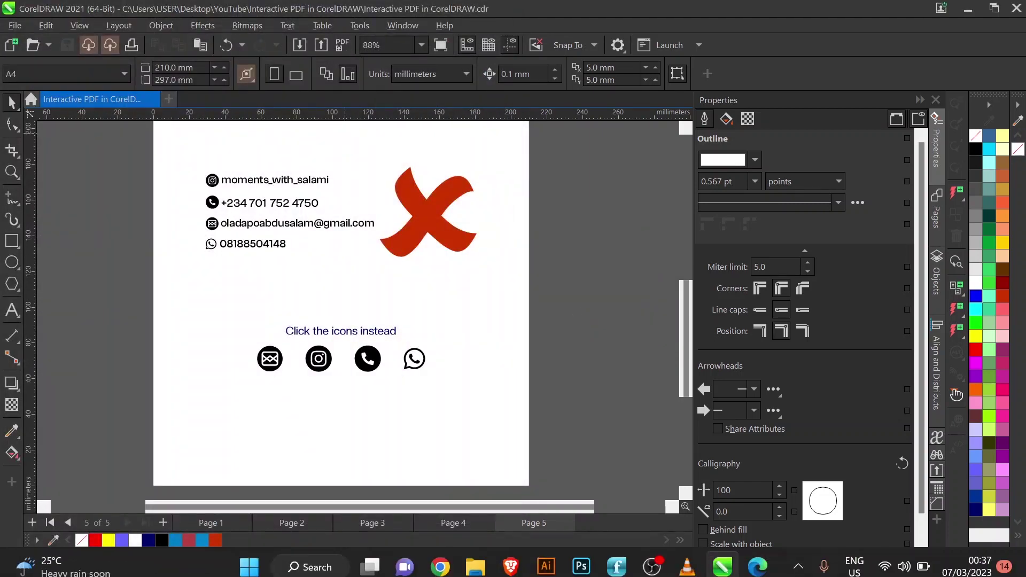
{"action": "left_click", "coordinate": [758, 559]}
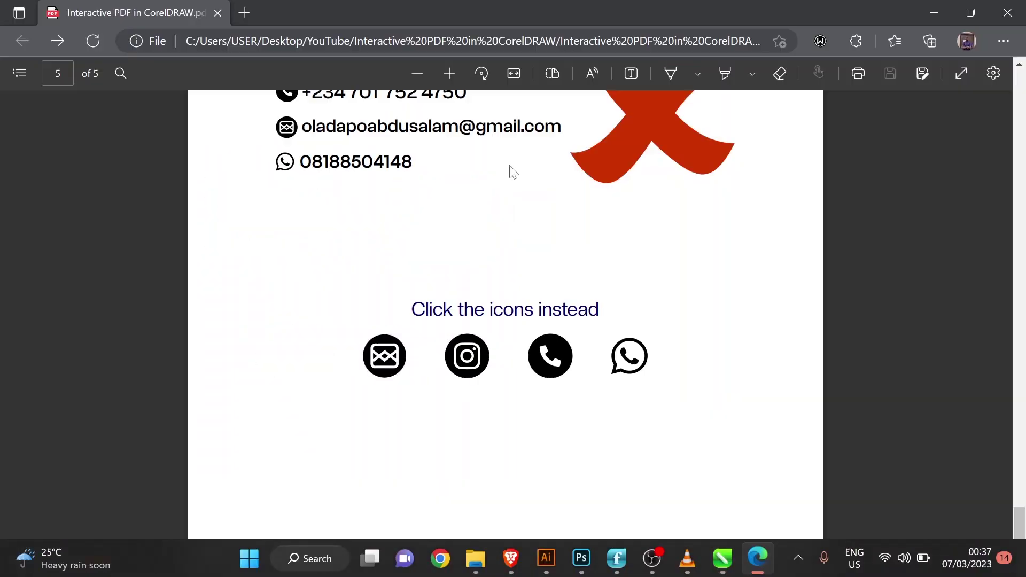
{"action": "left_click", "coordinate": [217, 13]}
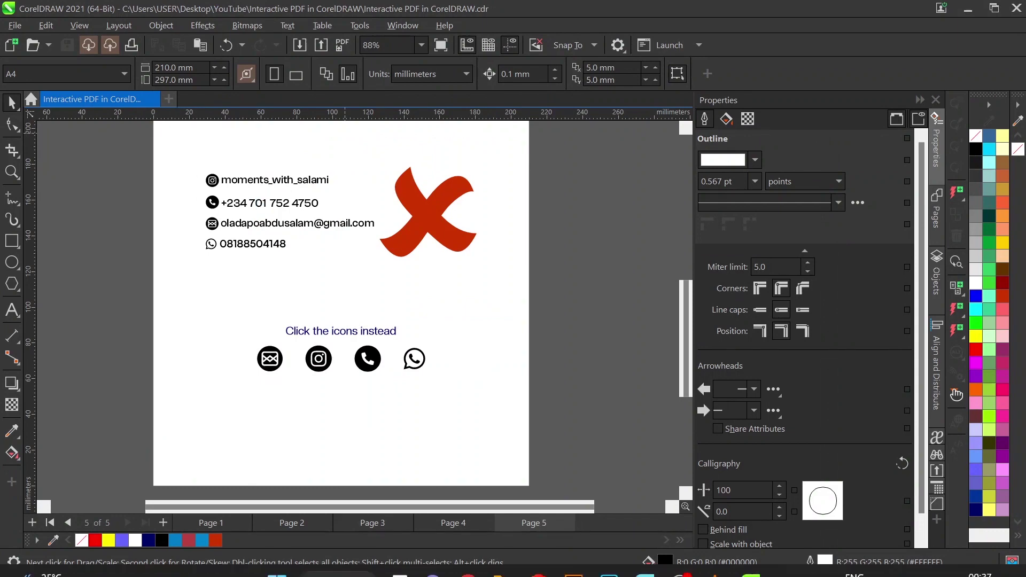
Step: Bring the File Explorer project folder window with the published PDF to the front
{"action": "mouse_move", "coordinate": [503, 558]}
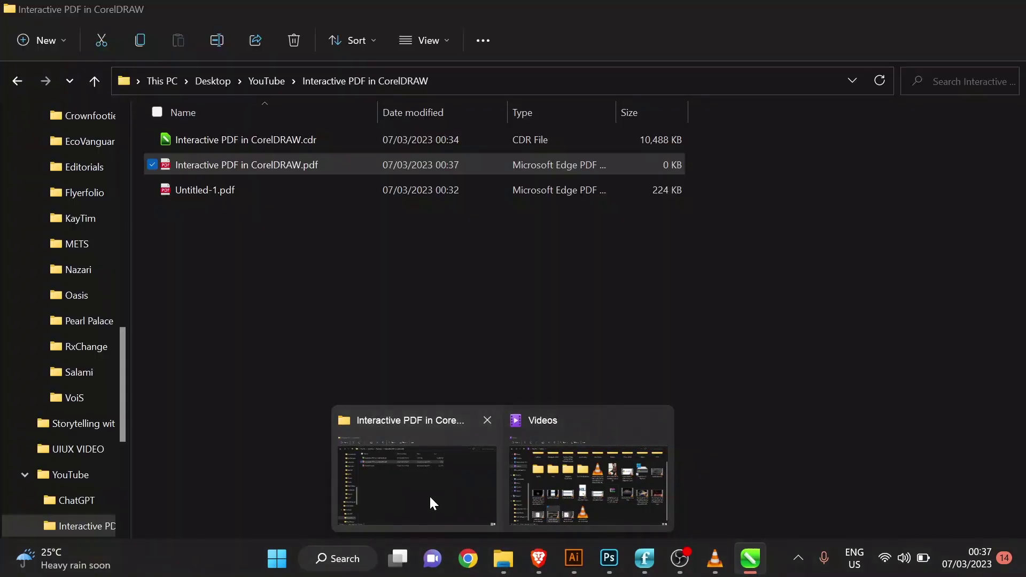
{"action": "left_click", "coordinate": [429, 495]}
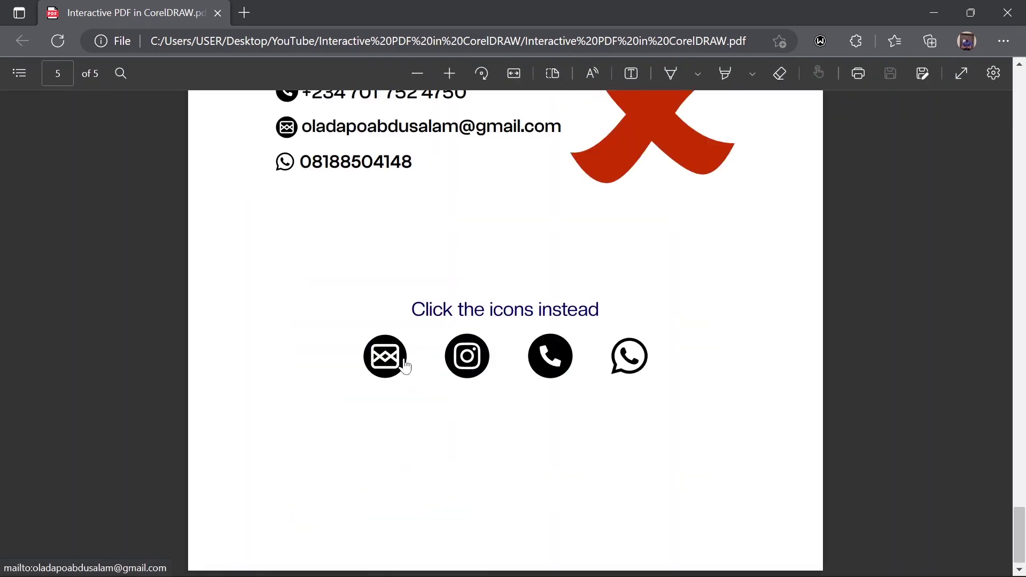
Step: Test the email icon's mailto link, close Mail, then test the Instagram icon's link
{"action": "left_click", "coordinate": [405, 365]}
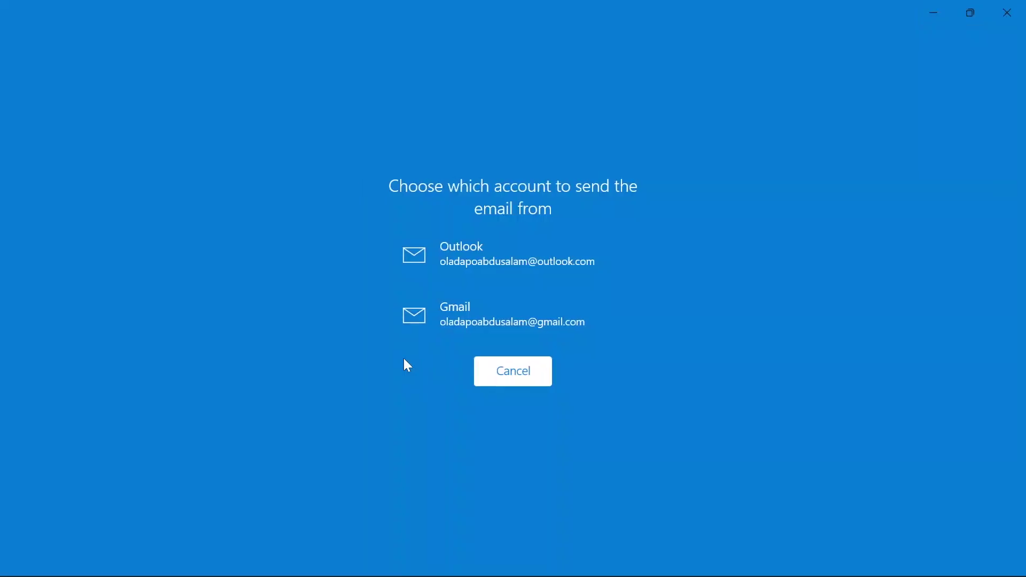
{"action": "left_click", "coordinate": [1007, 11]}
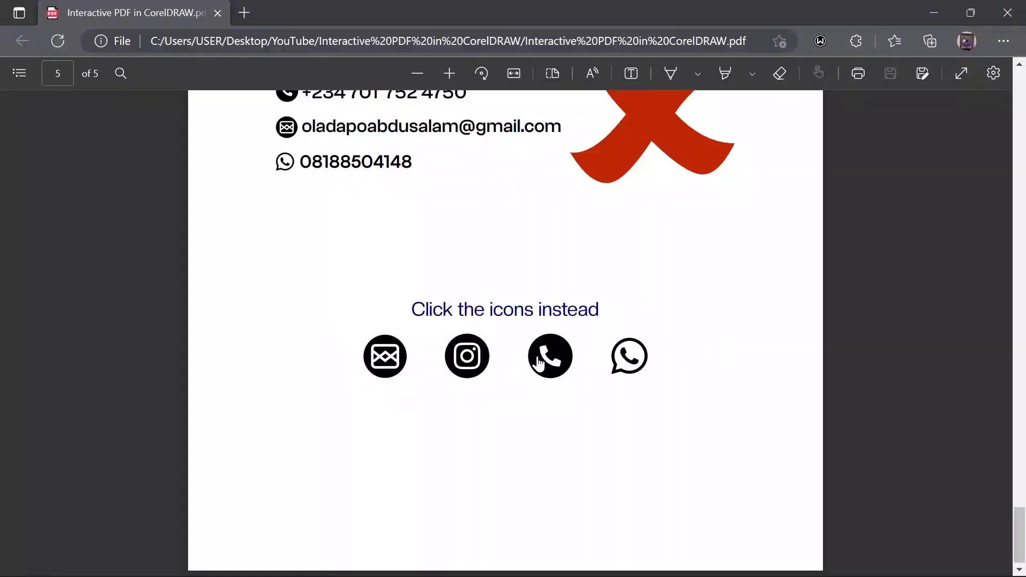
{"action": "left_click", "coordinate": [483, 364]}
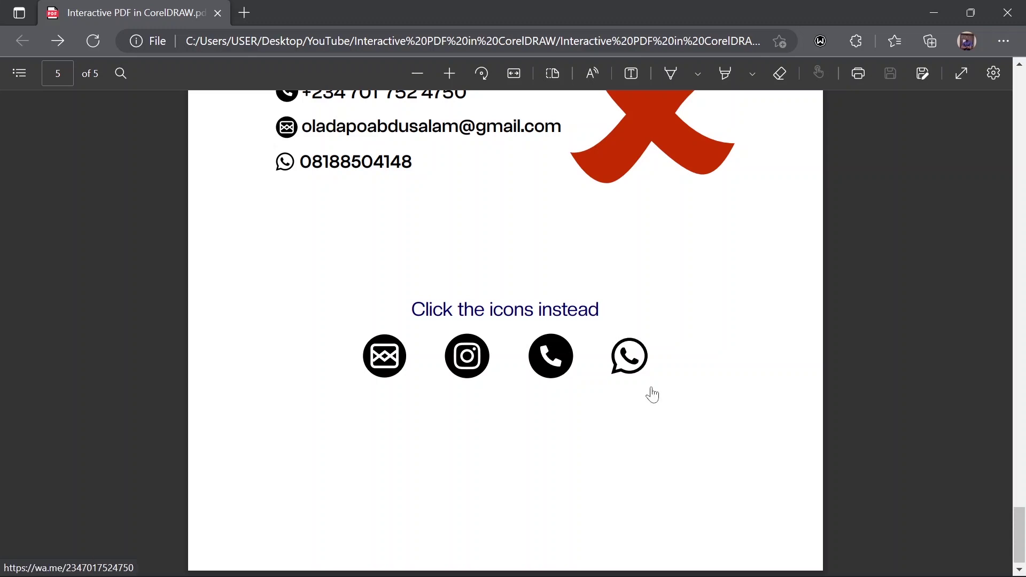
Step: Test the WhatsApp icon's wa.me link from page 5 of the PDF
{"action": "left_click", "coordinate": [637, 377]}
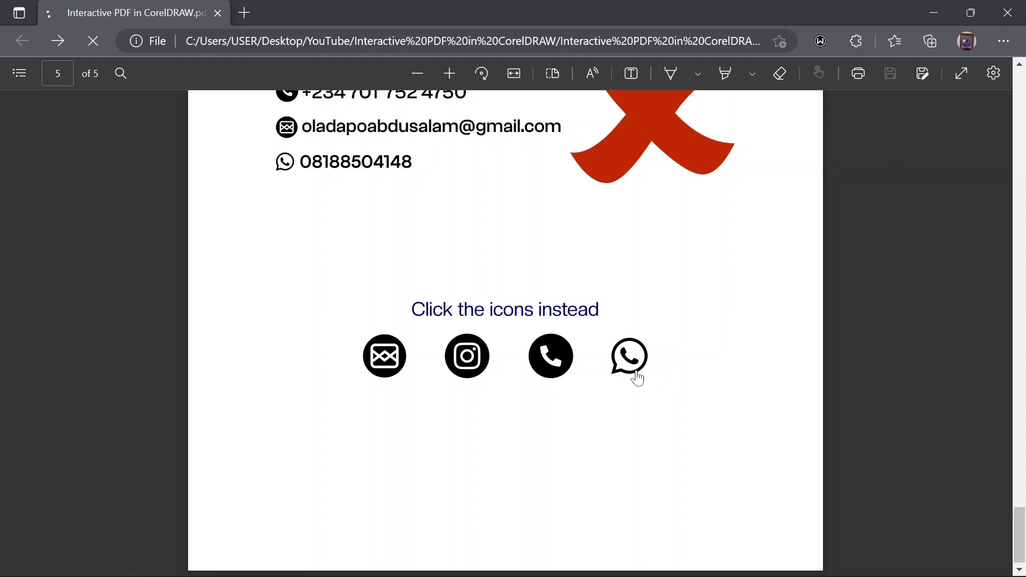